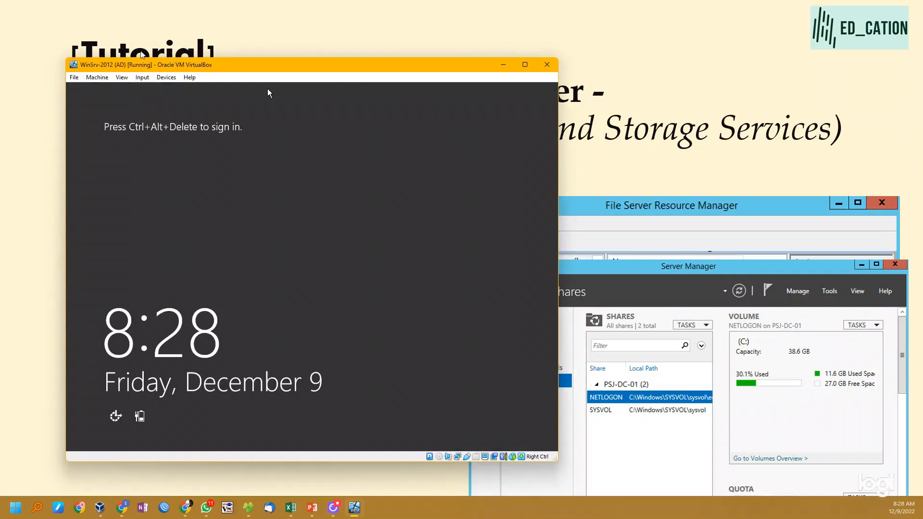
- Send Ctrl-Alt-Del to the virtual machine and sign in as the domain Administrator with the account password
click(165, 78)
mouse_move(143, 77)
mouse_move(163, 88)
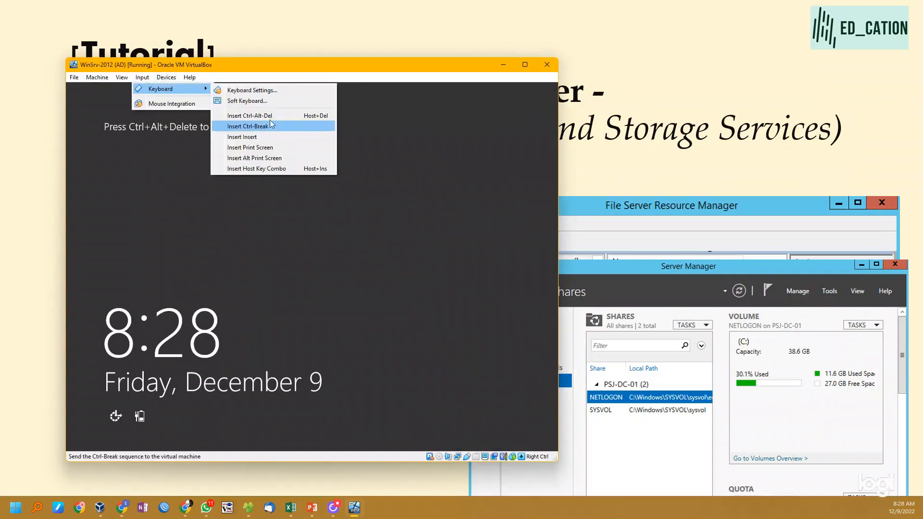
click(235, 115)
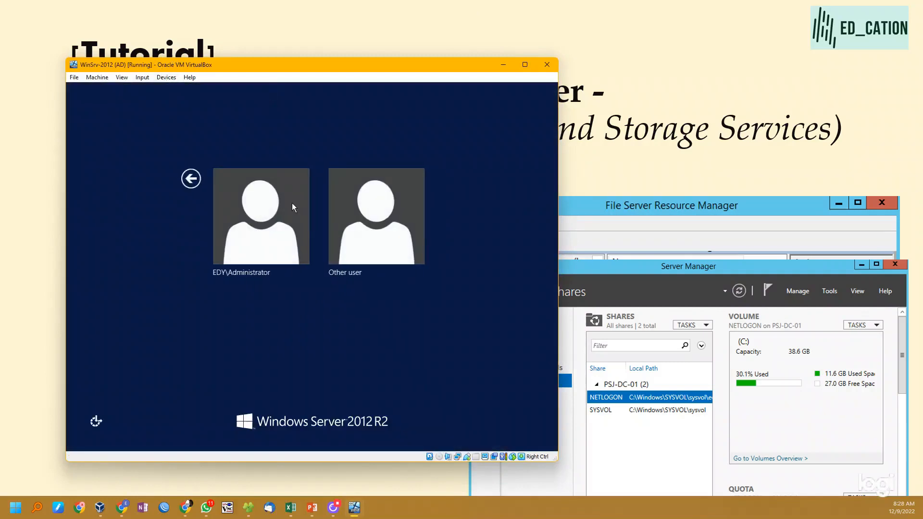
click(286, 227)
text(••••••••••)
key(Return)
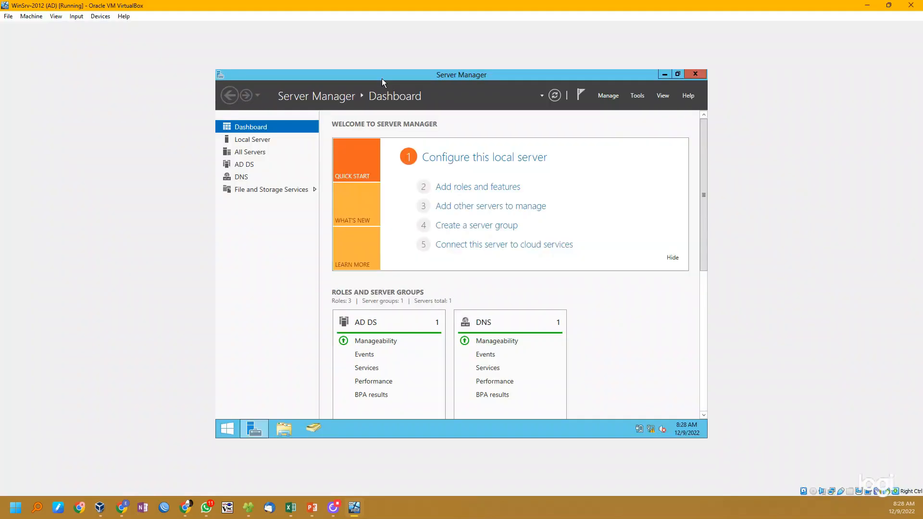
- Start a new share from the File and Storage Services shares list, using the SMB Share - Quick profile
click(282, 192)
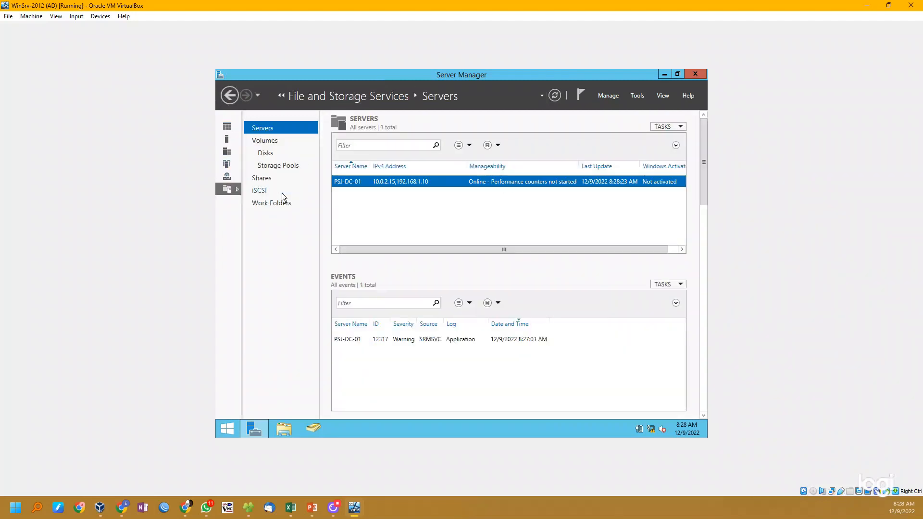
click(262, 178)
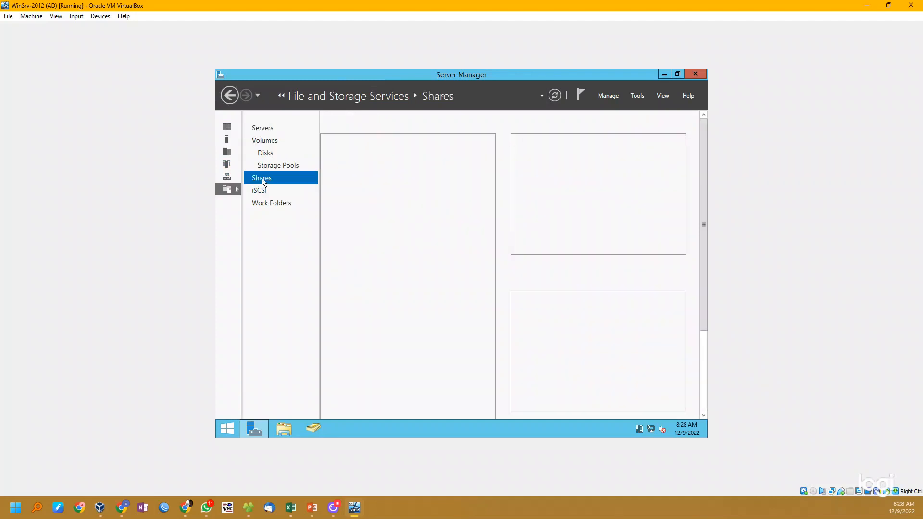
right_click(399, 236)
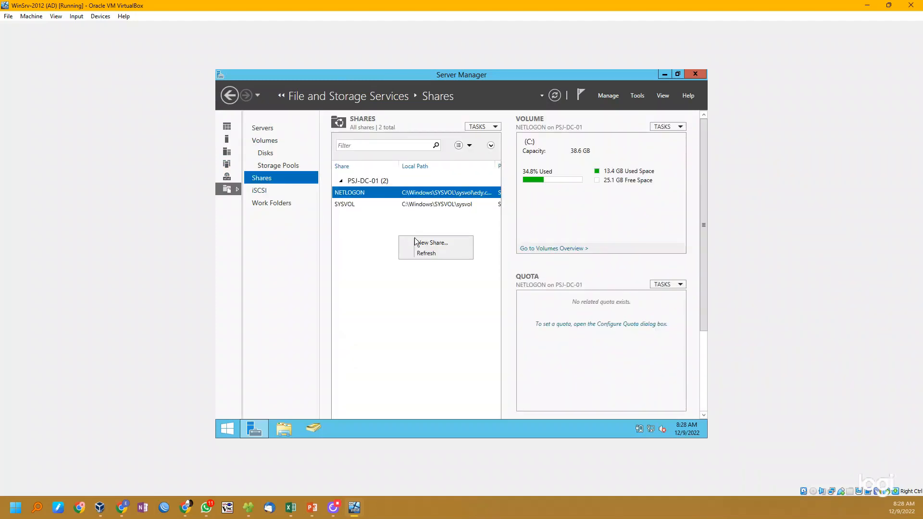
click(425, 244)
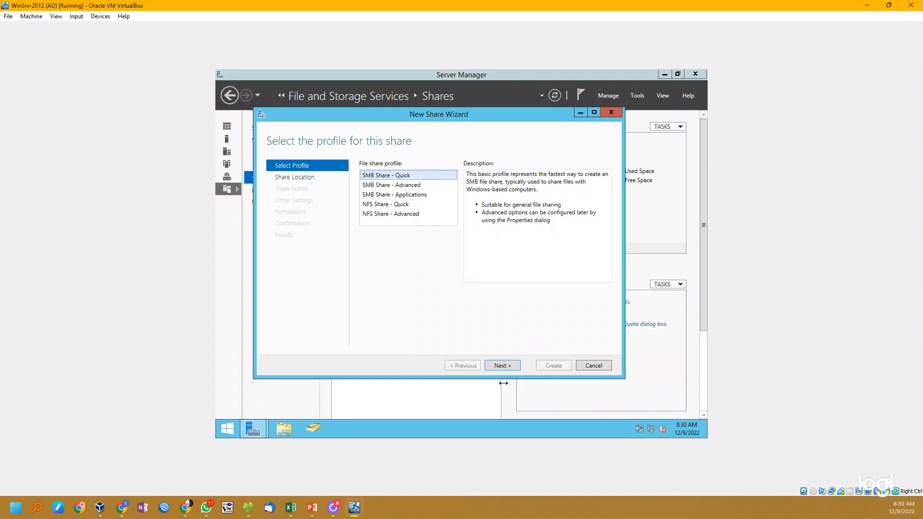
click(508, 373)
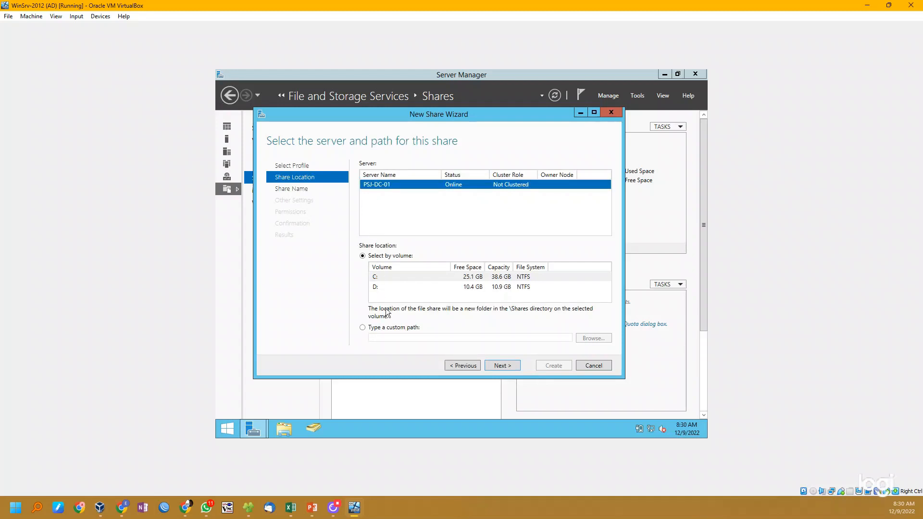
- Set the share location to the custom path D:\IT on the data drive
click(363, 329)
click(588, 339)
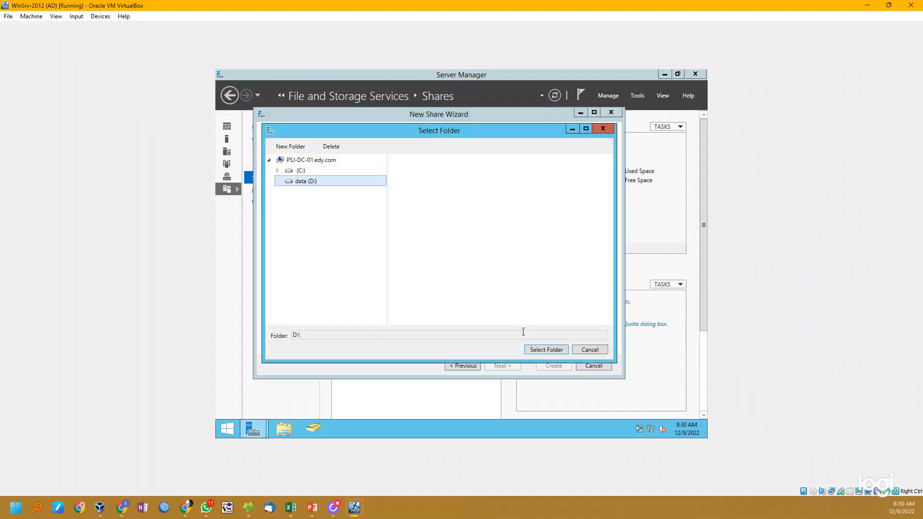
click(547, 351)
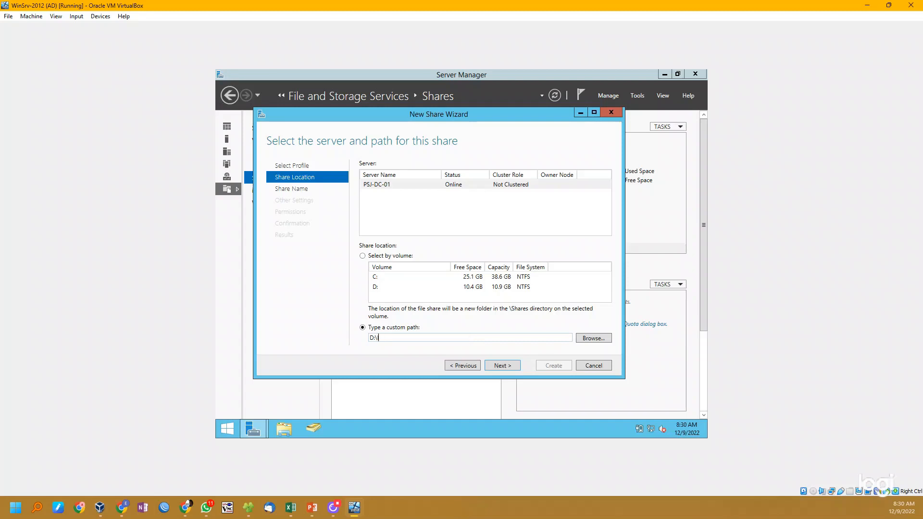
text(IT)
click(510, 366)
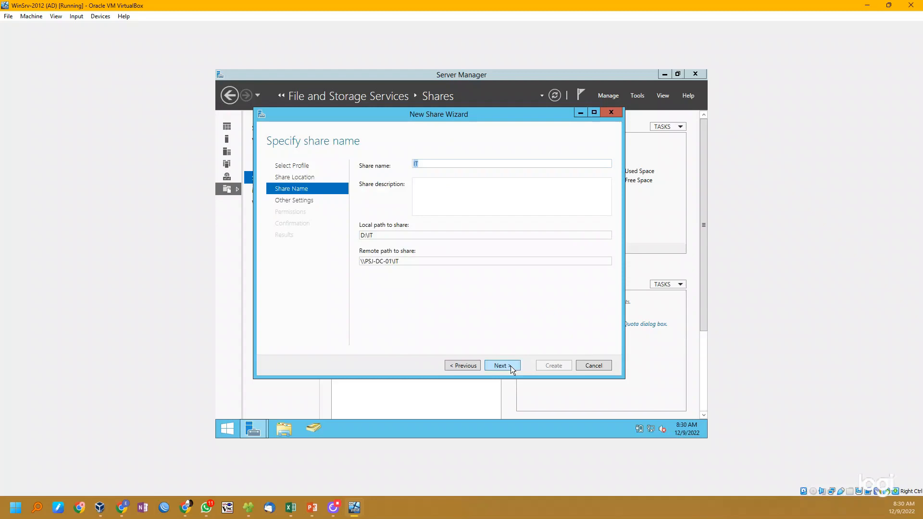
- Describe the IT share as "File Sharing for IT Division" and agree to create its missing local directory
click(469, 190)
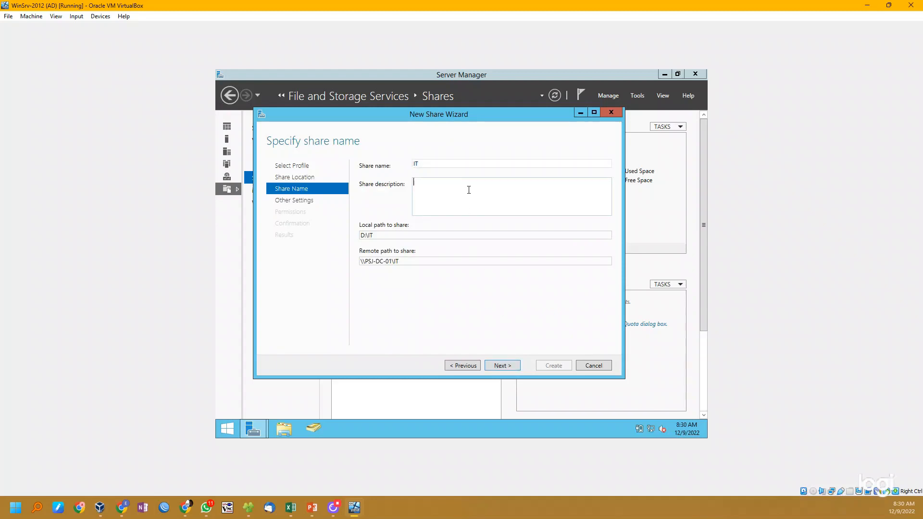
text(File Sharing for IT Division)
click(504, 366)
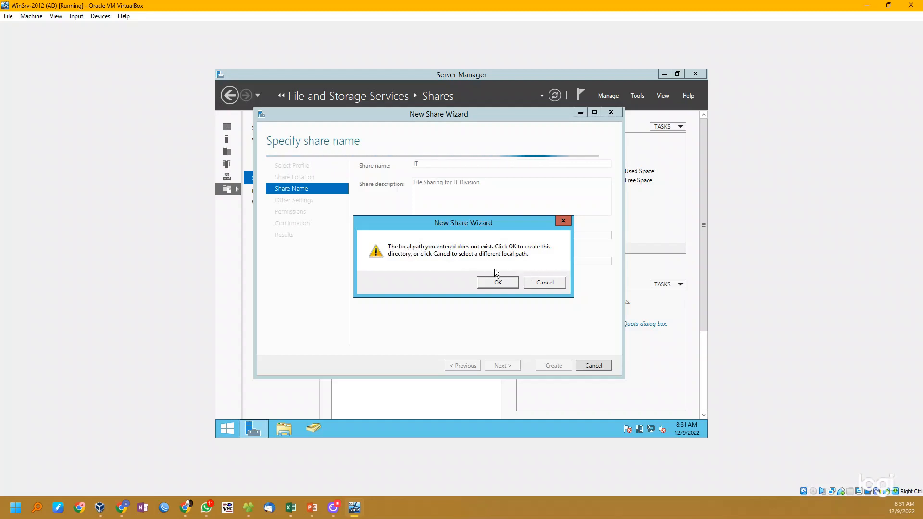
click(500, 283)
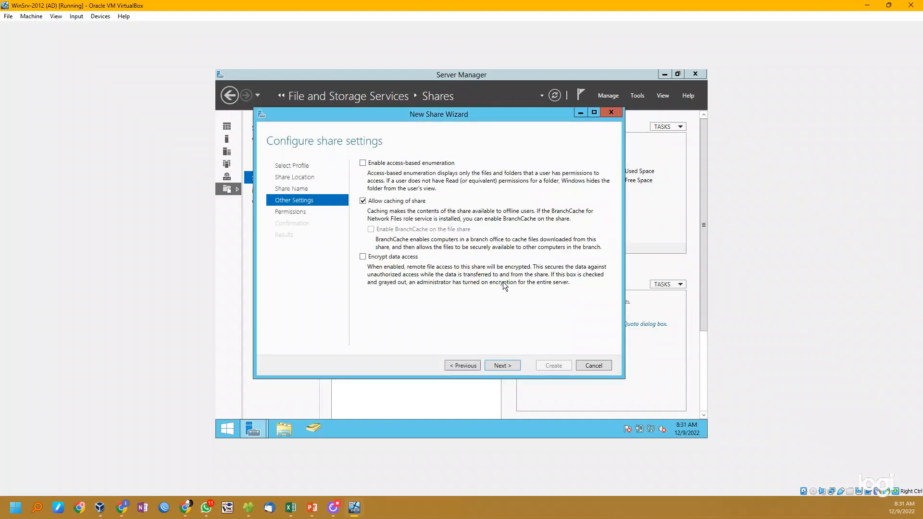
- Accept the default share settings and permissions, create the IT share, and close the wizard
click(504, 366)
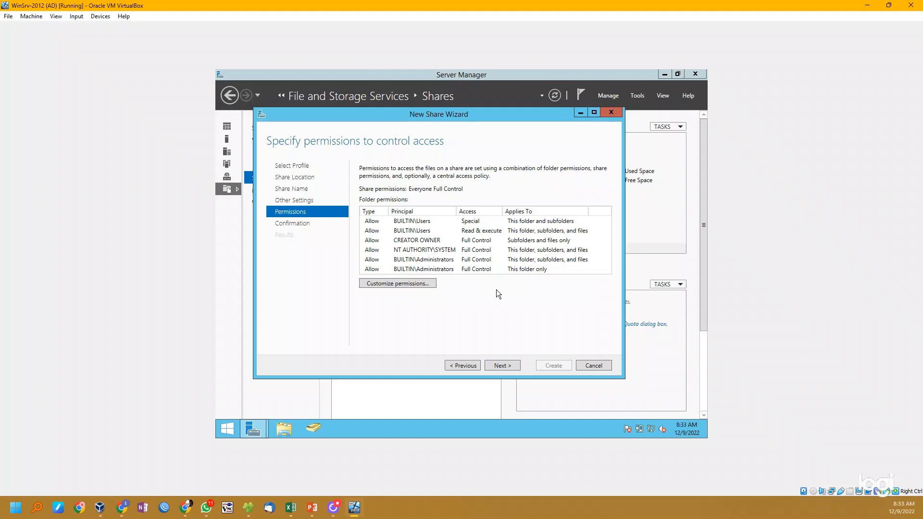
click(512, 365)
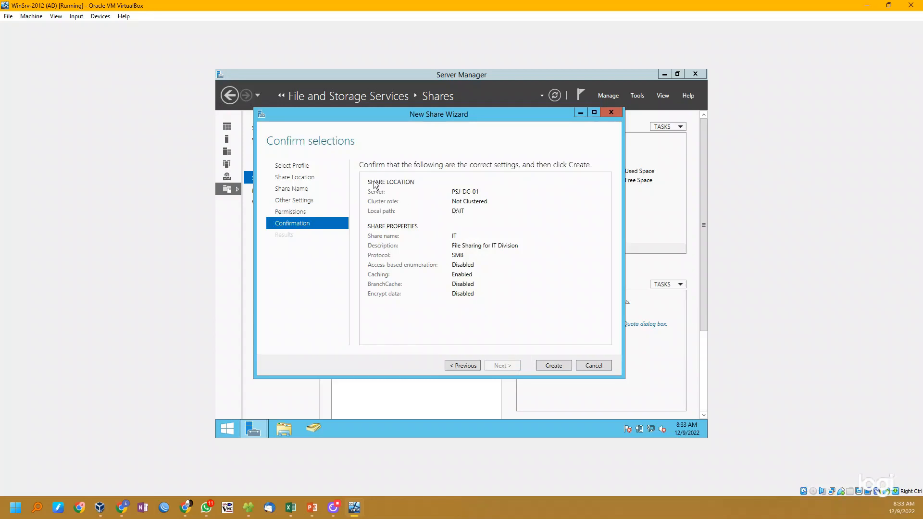
click(554, 366)
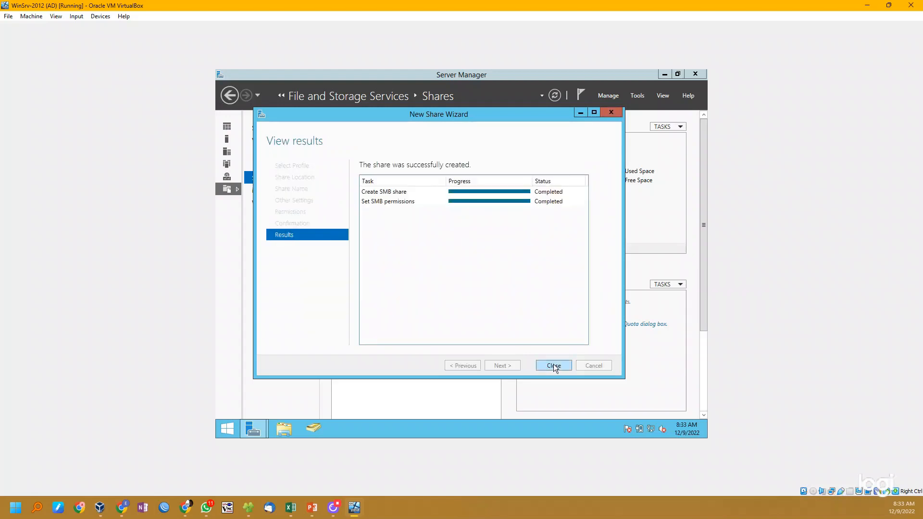
click(556, 367)
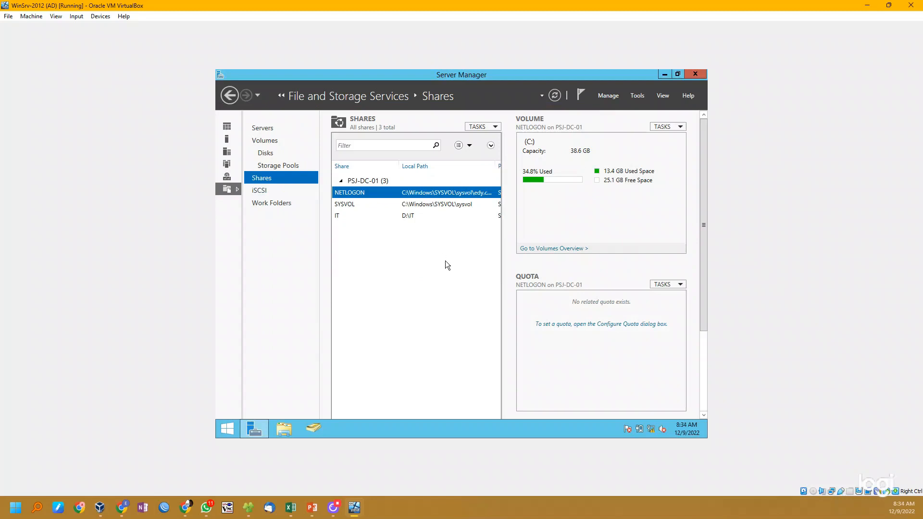
- Inspect the IT share's volume details and check its folder on the data (D:) drive in File Explorer
click(406, 220)
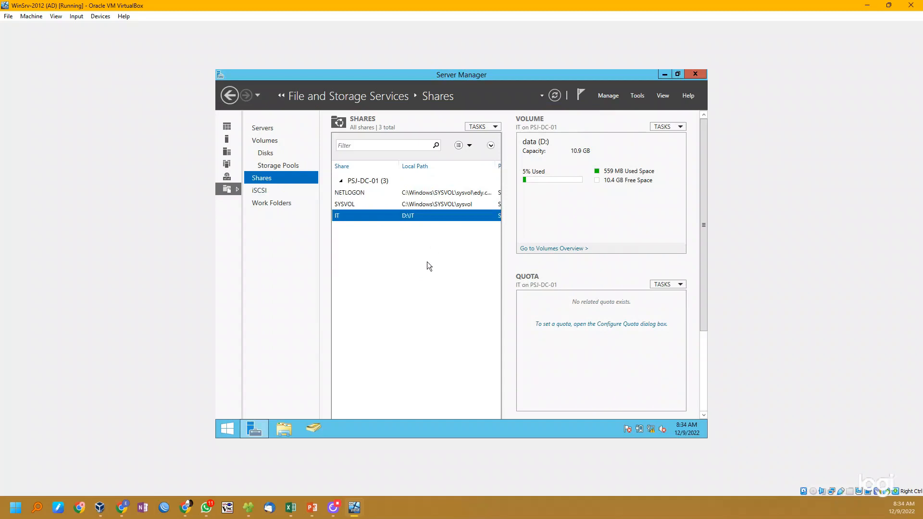
click(284, 428)
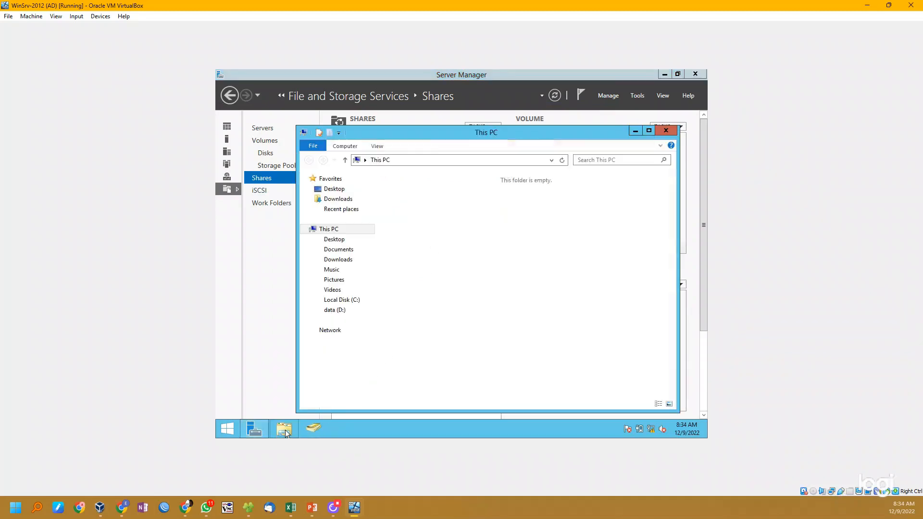
double_click(551, 291)
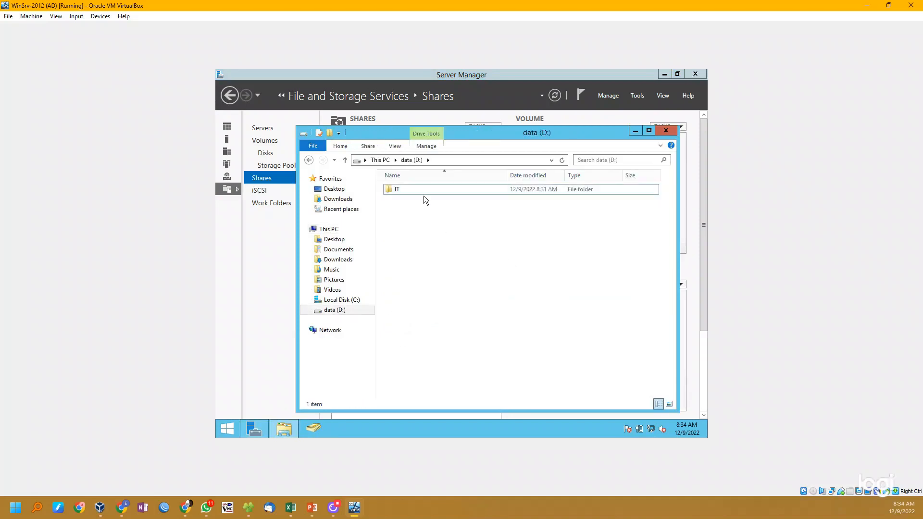
click(420, 189)
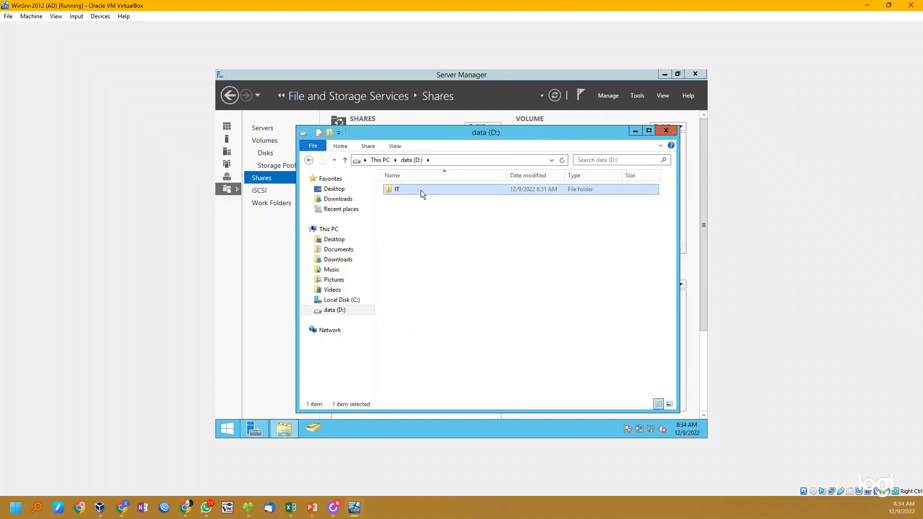
click(548, 289)
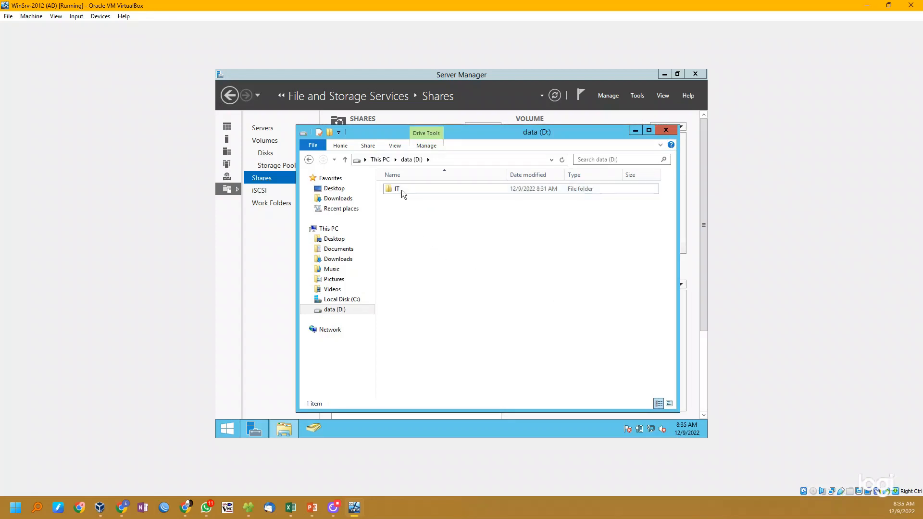
click(402, 189)
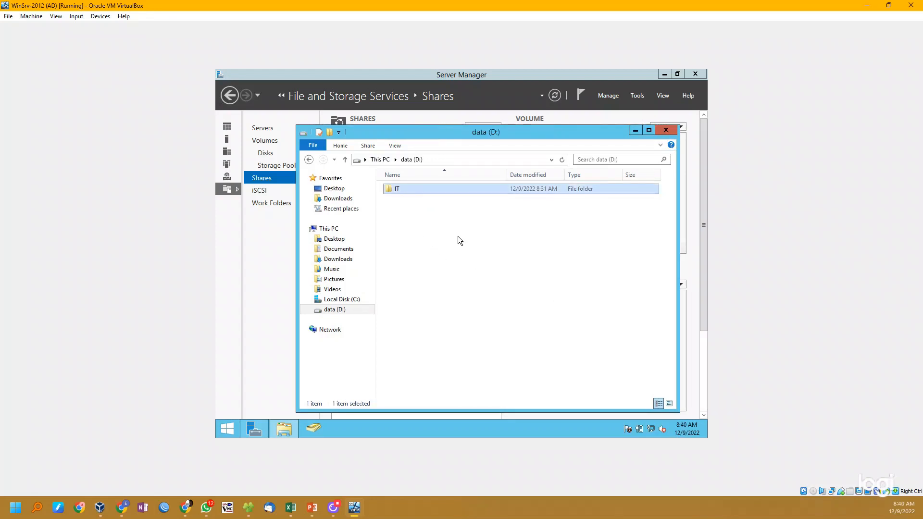
click(461, 220)
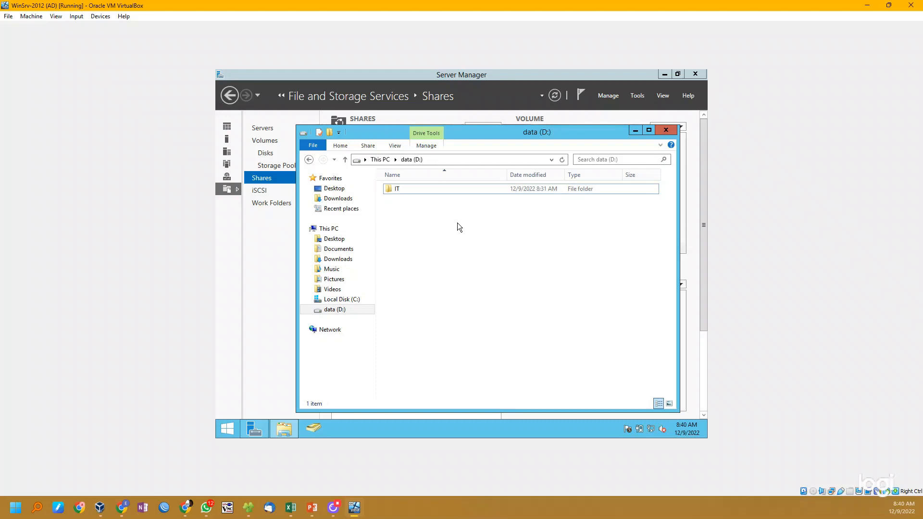
- Try adding a domain user to the security permissions of the IT folder on drive D:
click(410, 189)
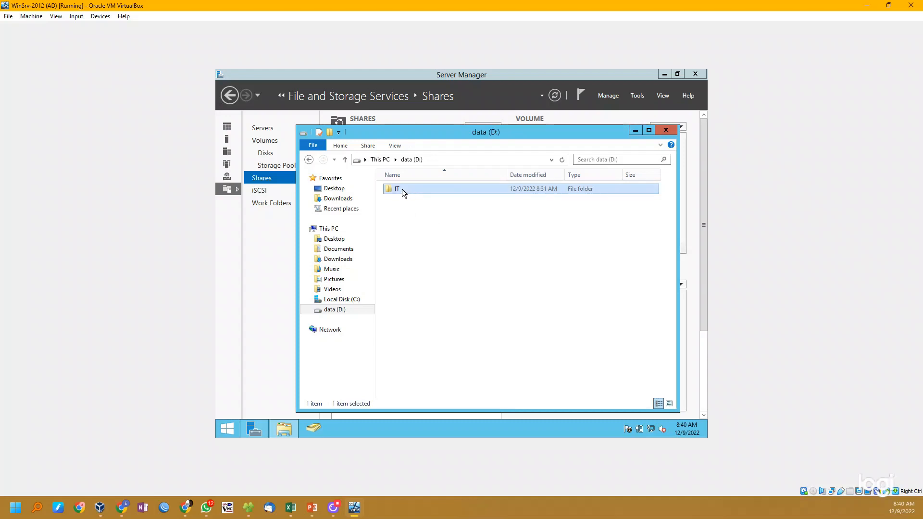
right_click(402, 189)
click(462, 329)
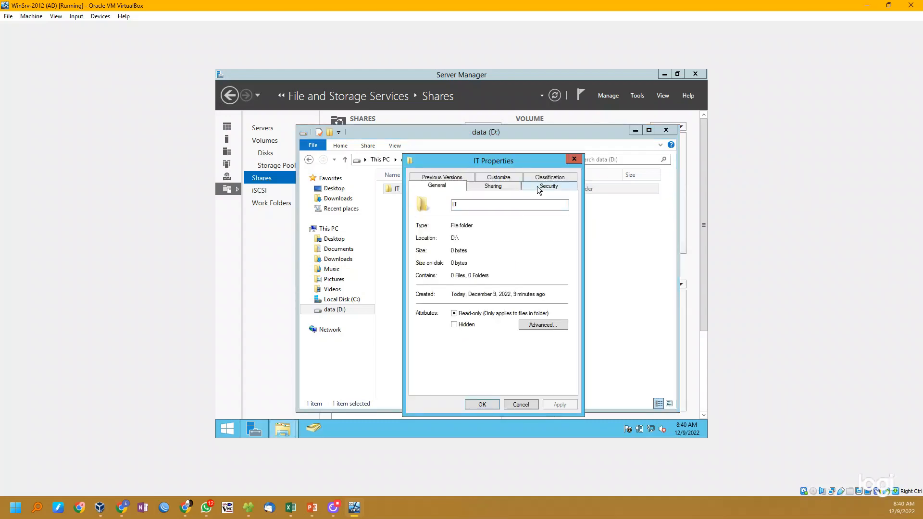
click(538, 186)
click(553, 279)
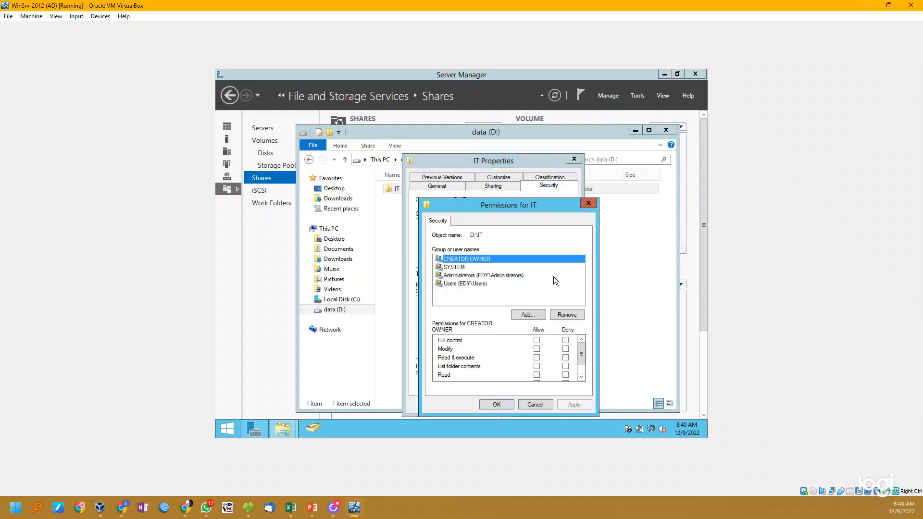
click(528, 316)
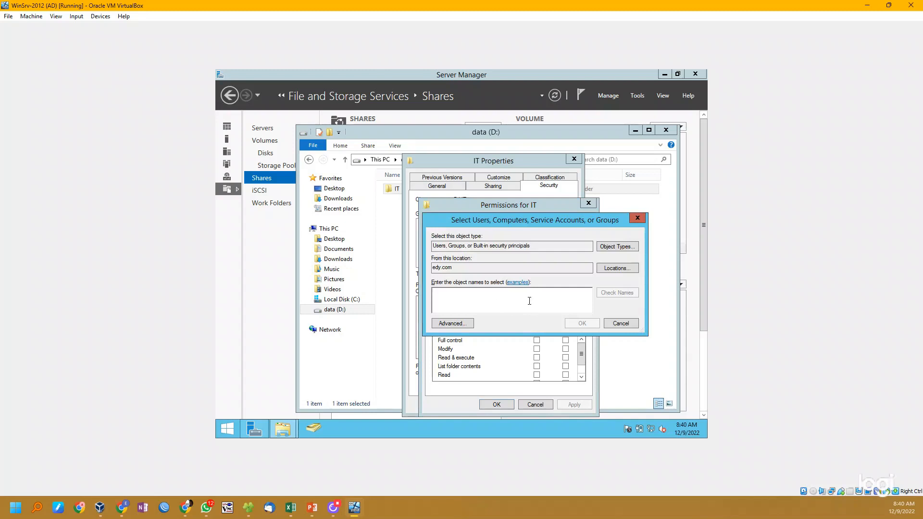
text(mukha)
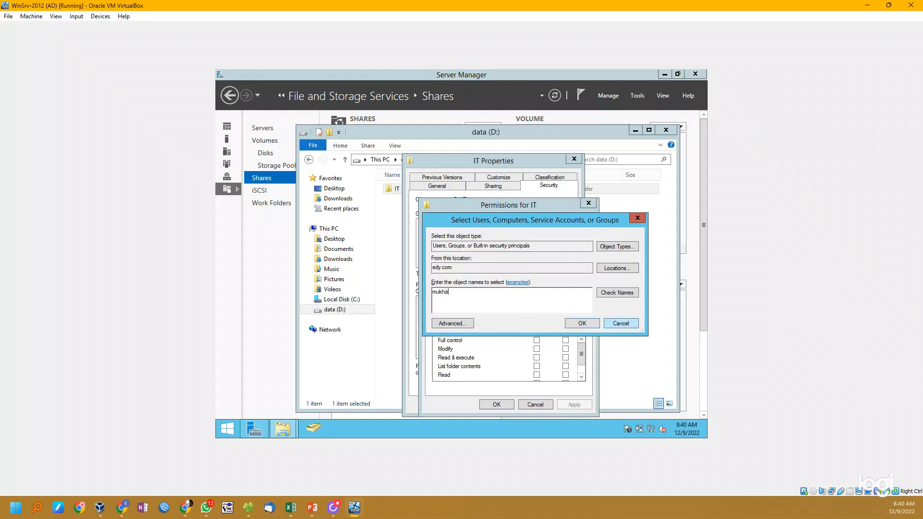
key(Return)
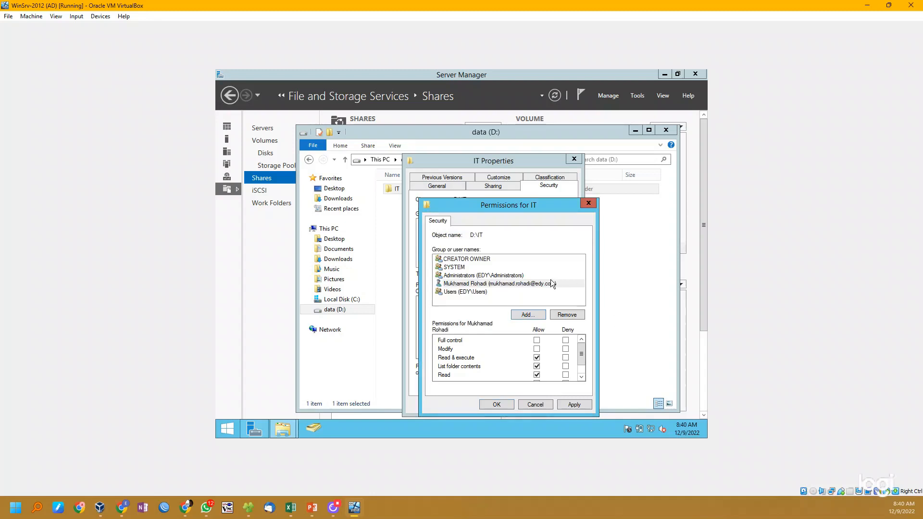
- Try allowing the added user Modify permission on the IT folder, and discard the permission changes
click(535, 284)
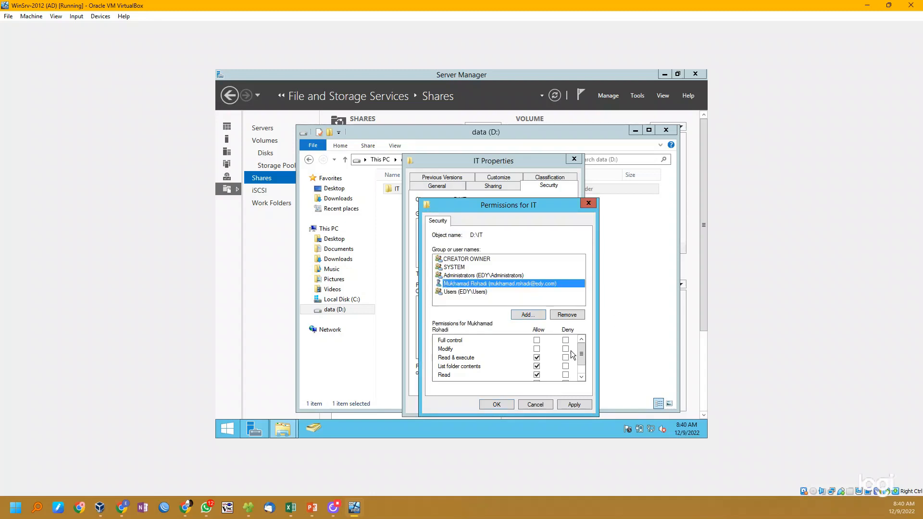
mouse_move(582, 356)
mouse_down()
mouse_move(582, 364)
mouse_move(582, 357)
mouse_up()
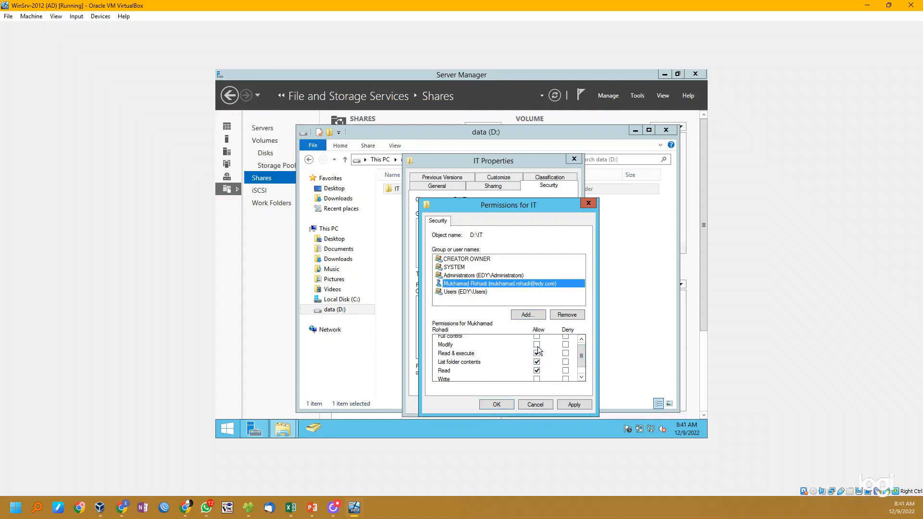
click(537, 345)
drag(581, 361, 581, 355)
click(543, 404)
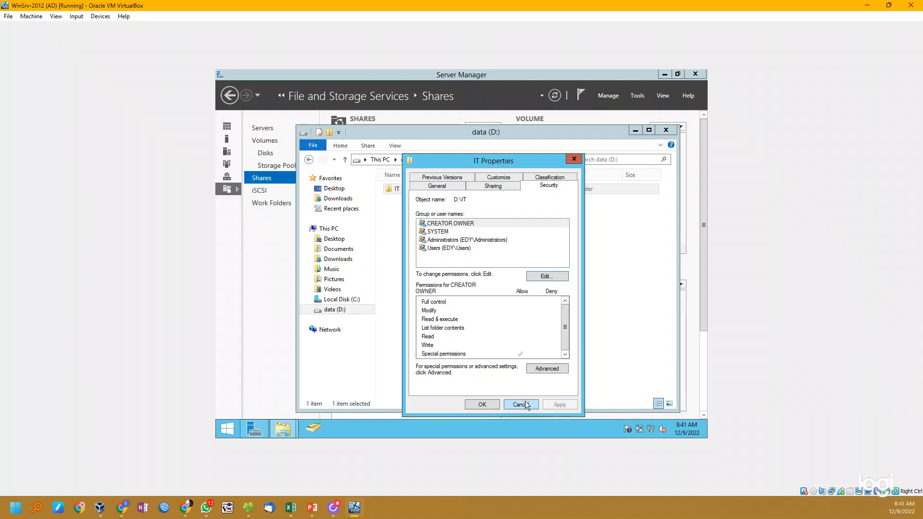
click(521, 404)
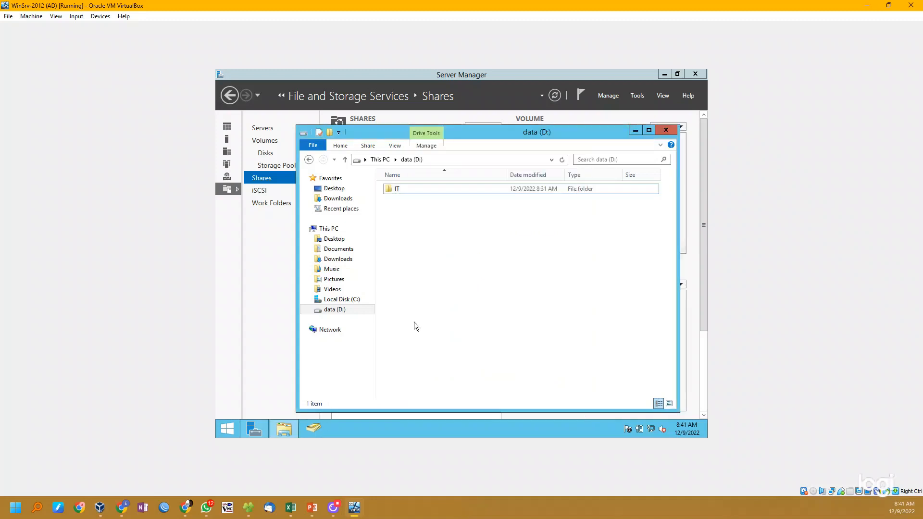
- In Active Directory Users and Computers, create an organizational unit named Groups inside the IT unit of edy.com
click(322, 427)
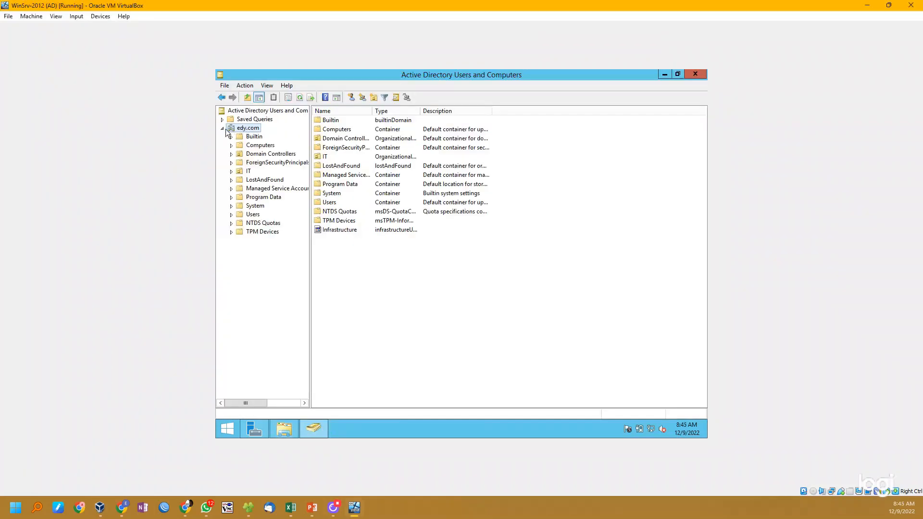
click(222, 129)
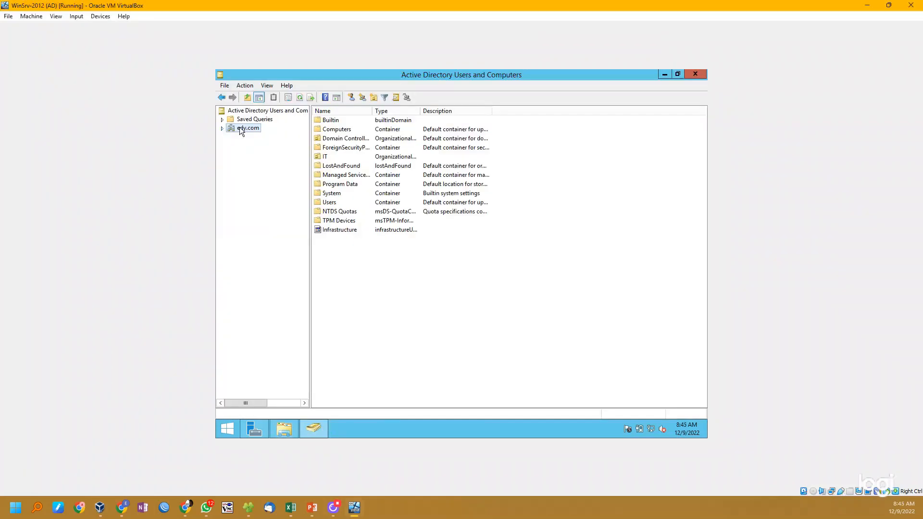
click(223, 129)
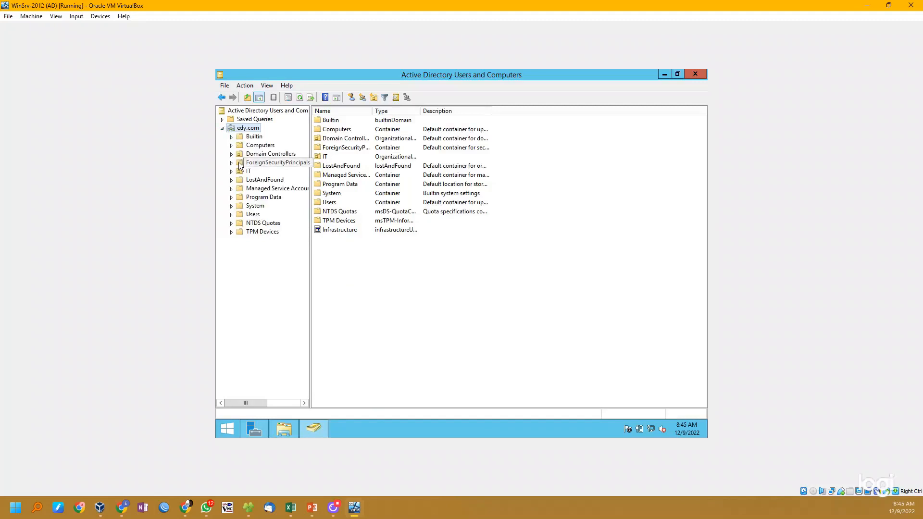
click(240, 172)
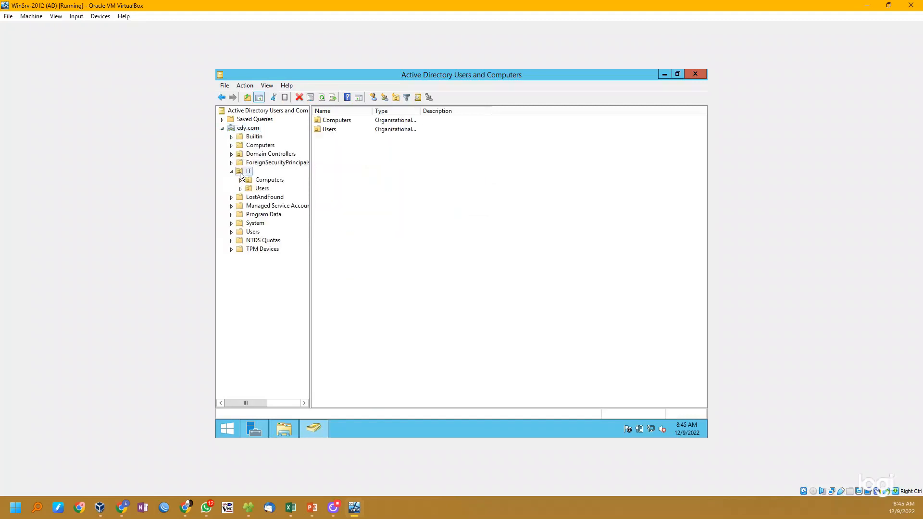
right_click(241, 173)
mouse_move(284, 213)
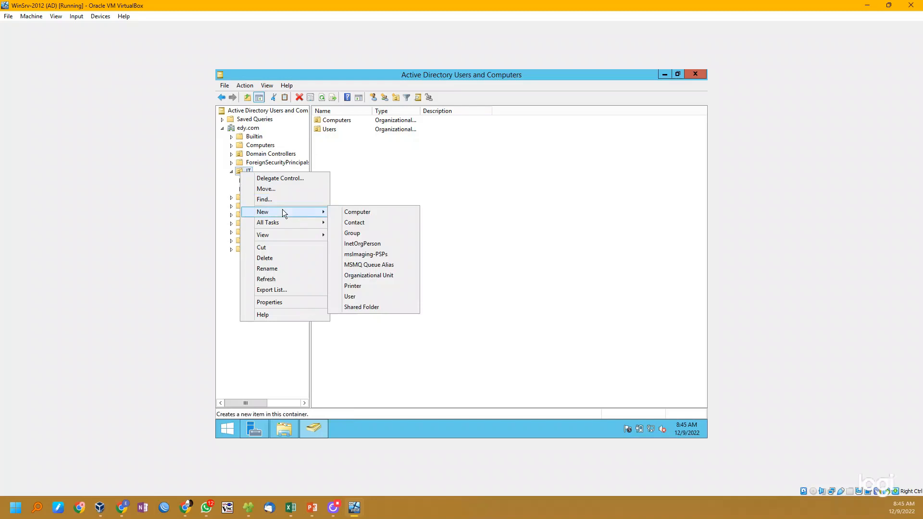
click(359, 275)
text(Groups)
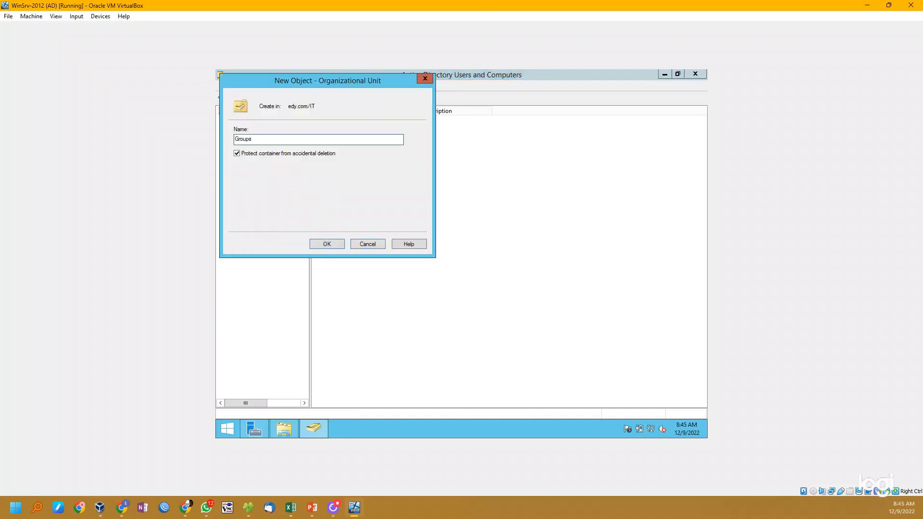
key(Return)
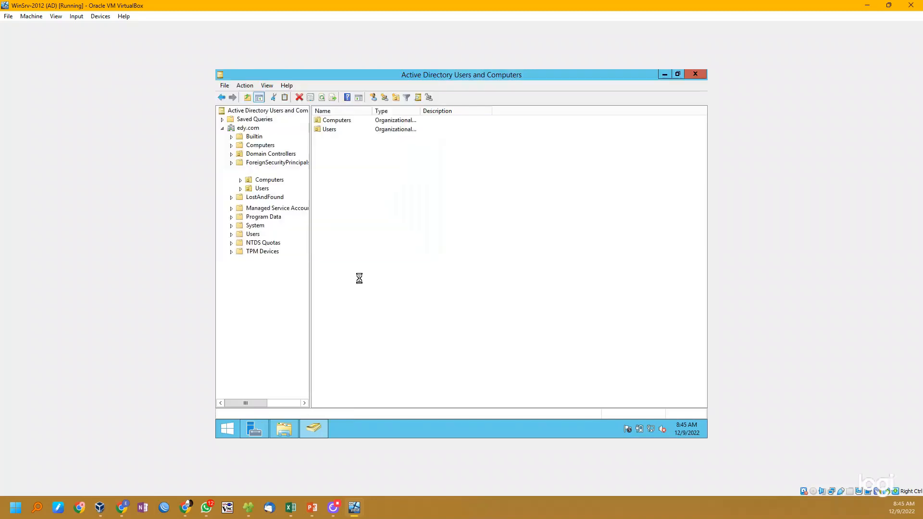
- Create a global security group named FS-IT_Modify in the IT unit's Groups organizational unit
right_click(351, 147)
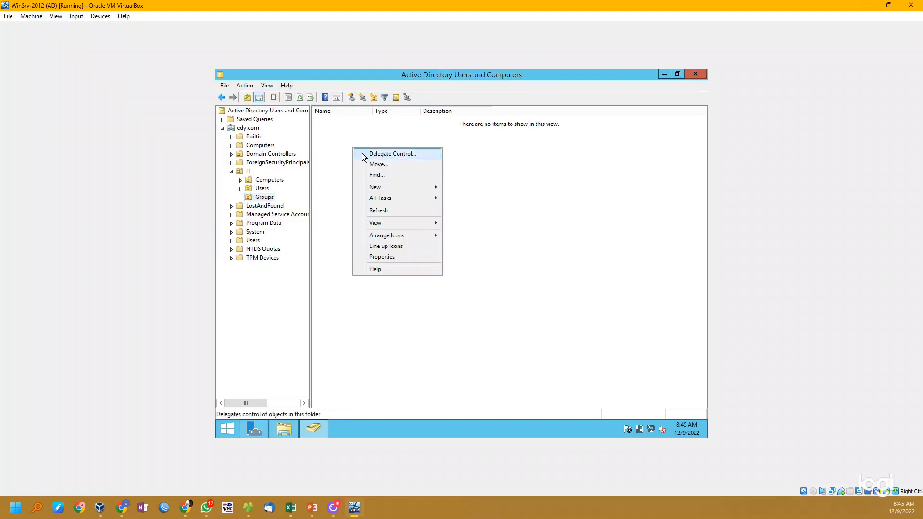
mouse_move(394, 189)
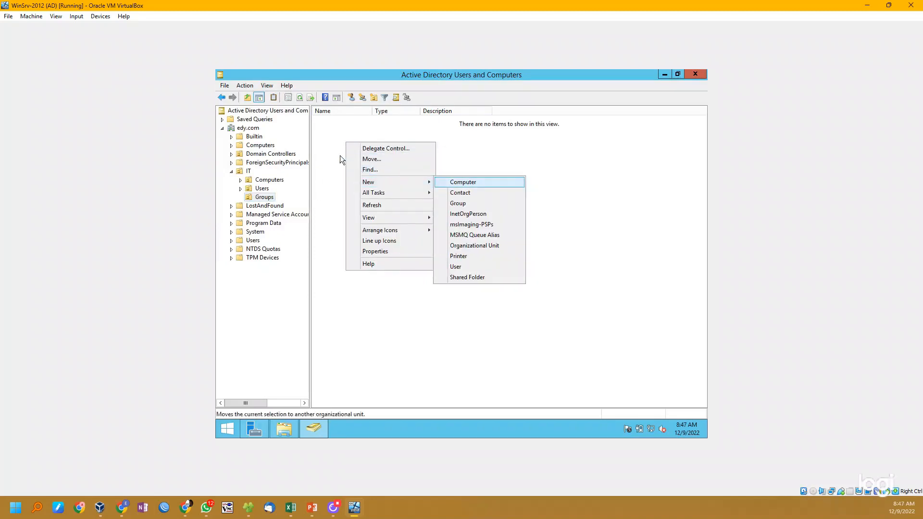
right_click(325, 149)
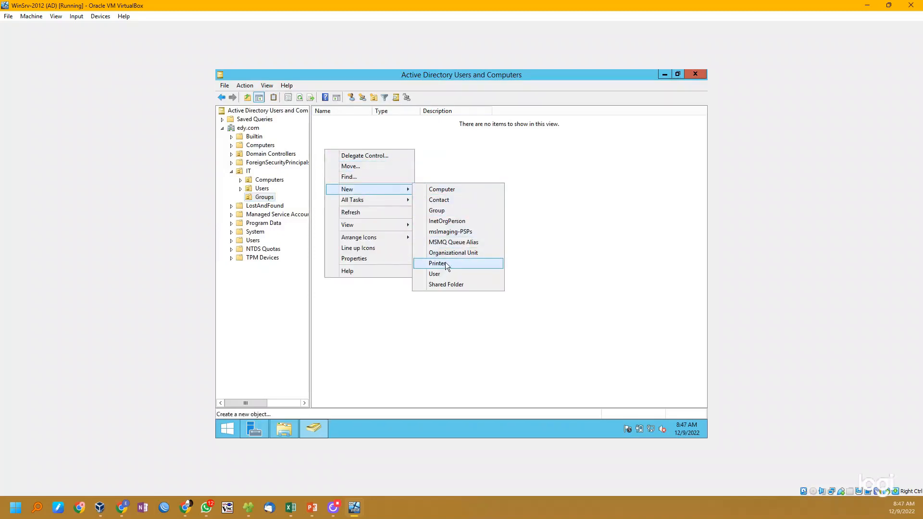
click(446, 210)
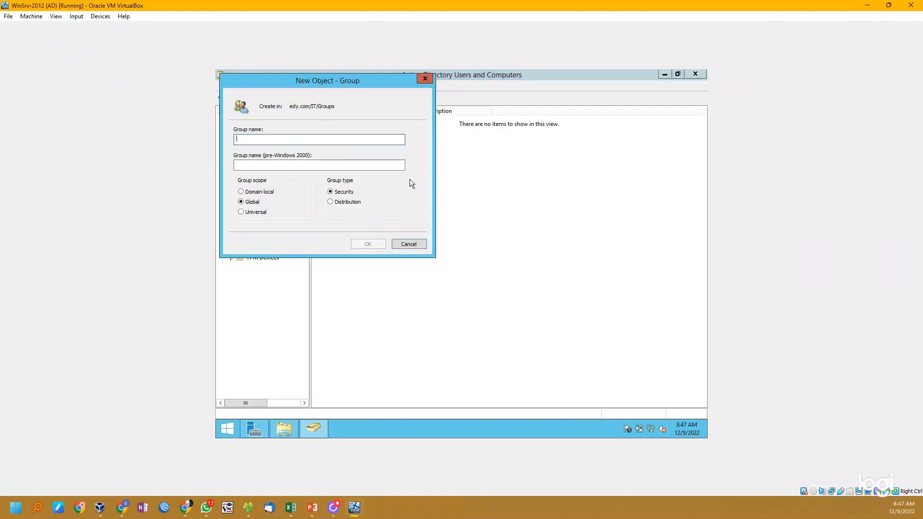
text(FS-IT_Modify)
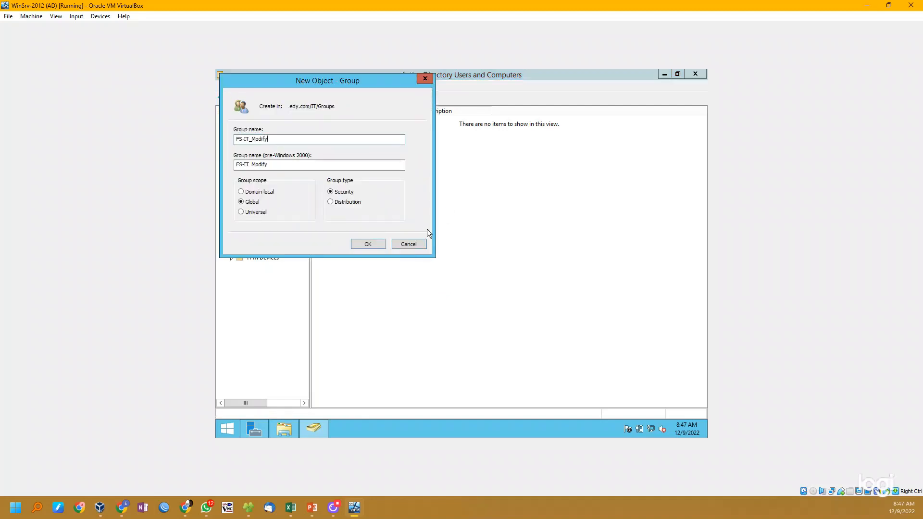
click(368, 244)
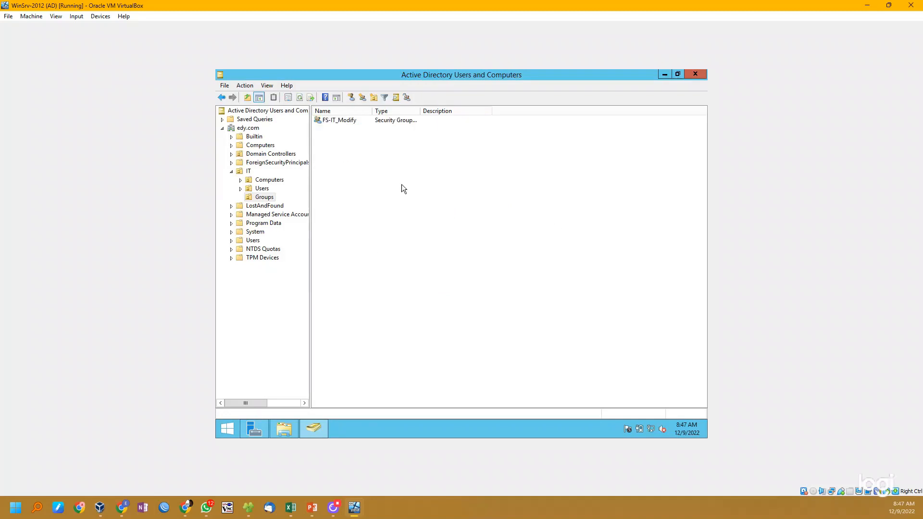
- Create a second global security group named FS-IT_ReadOnly in the Groups organizational unit
right_click(376, 175)
mouse_move(413, 214)
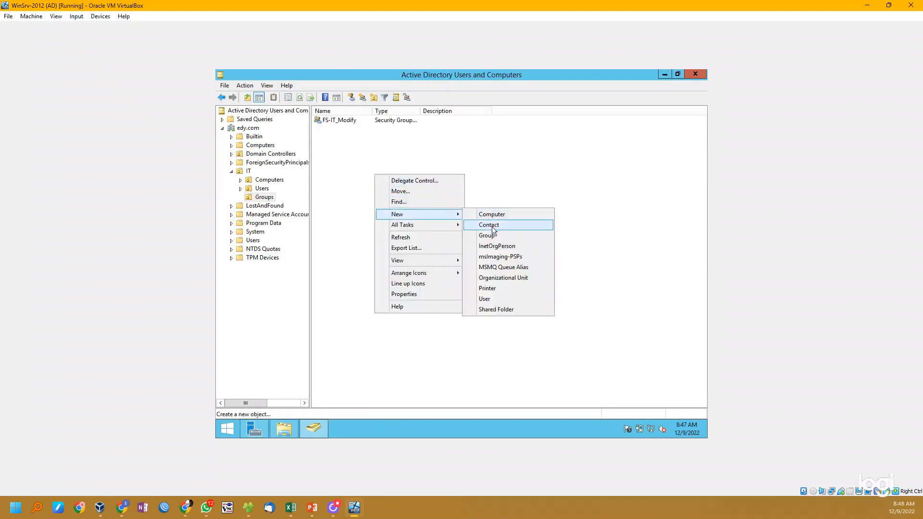
click(501, 237)
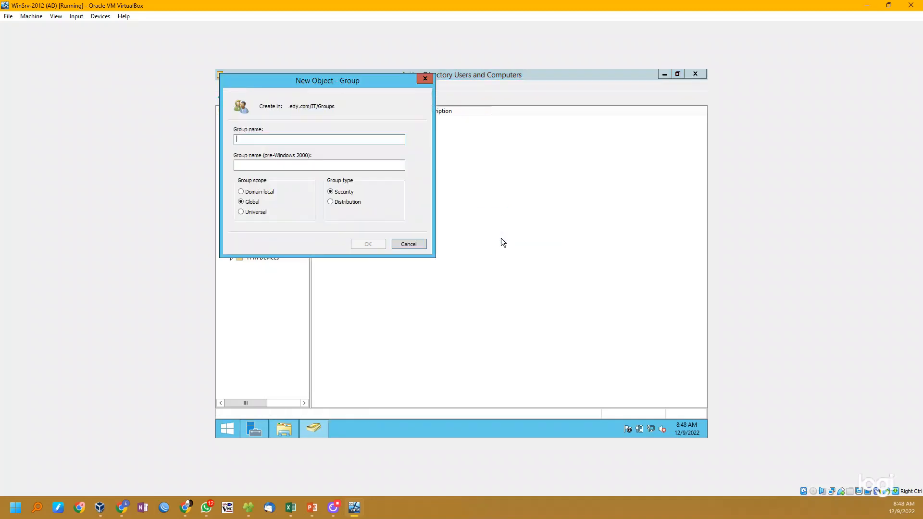
text(FS-IT_Read)
text(Only)
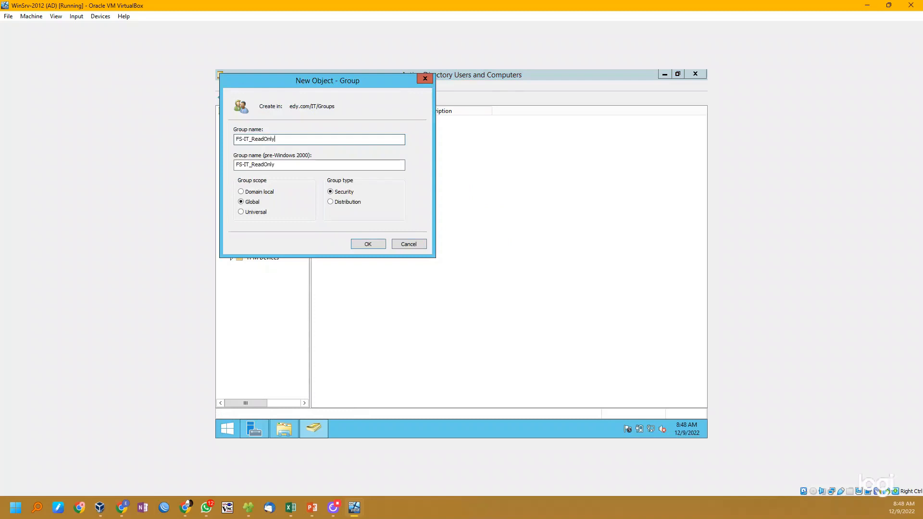
key(Return)
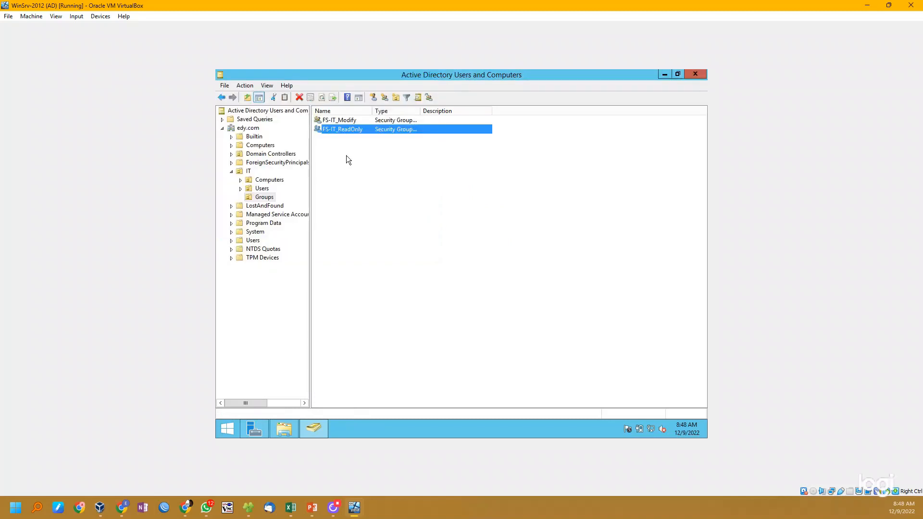
click(346, 155)
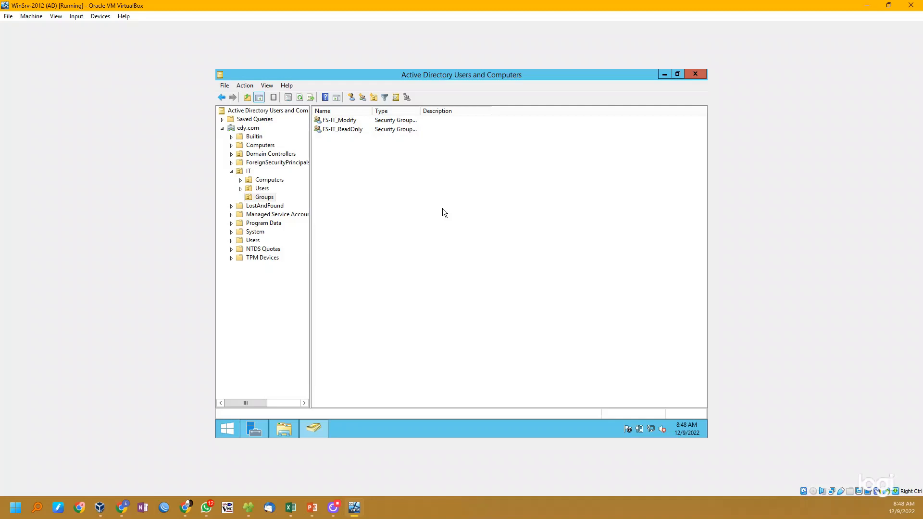
- In File Explorer, add the FS-IT_Modify and FS-IT_ReadOnly groups to the security permissions of the IT folder on drive D:
click(296, 427)
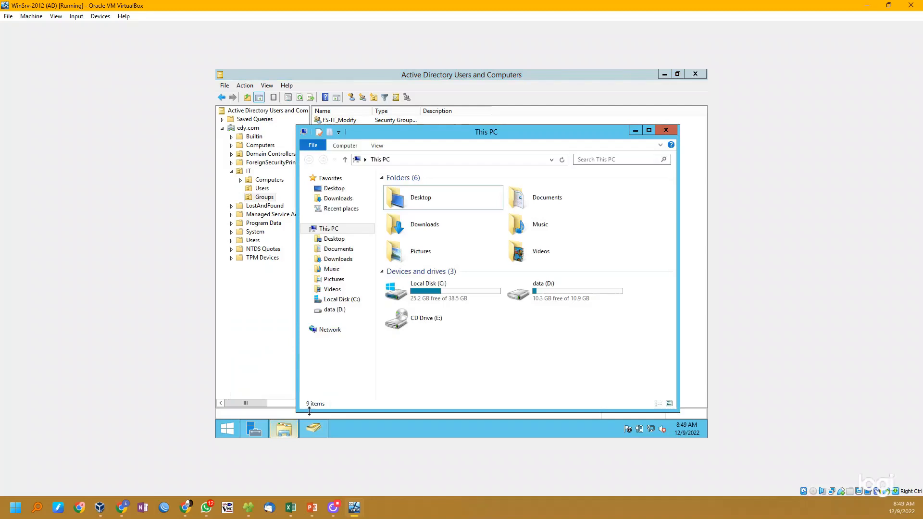
double_click(545, 298)
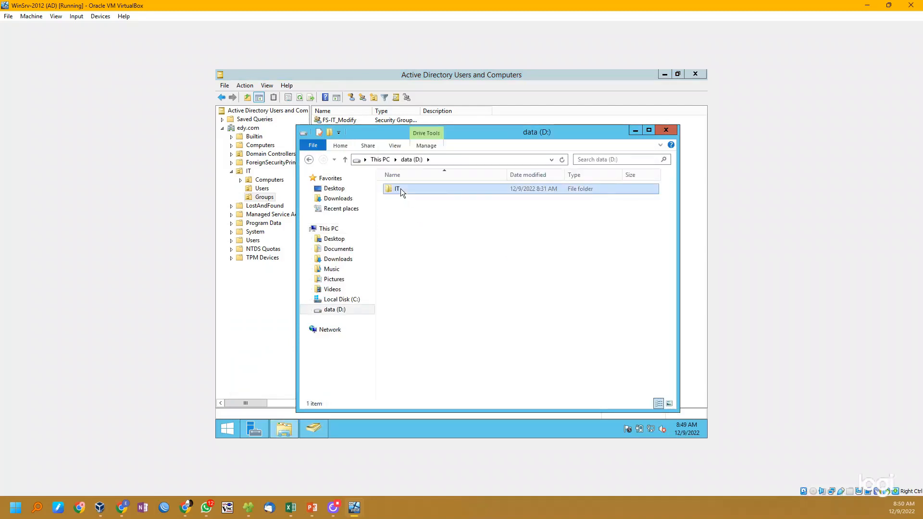
right_click(437, 189)
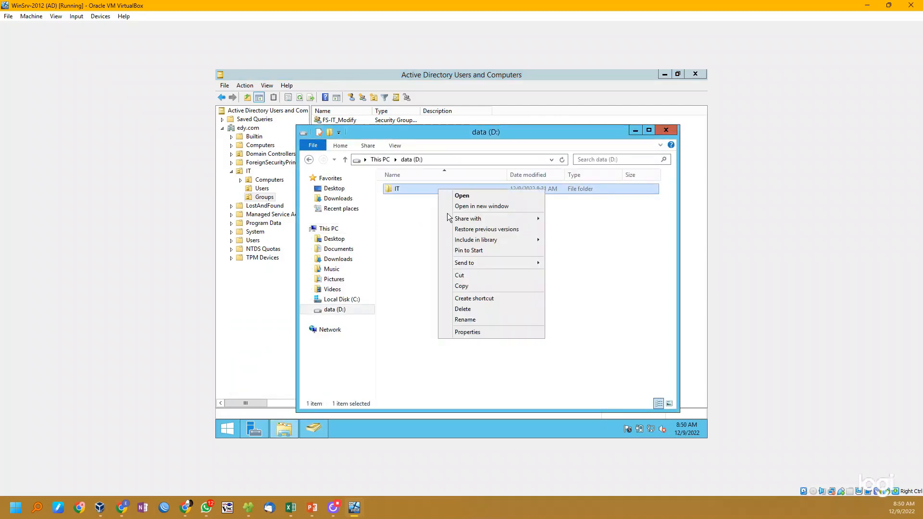
click(489, 329)
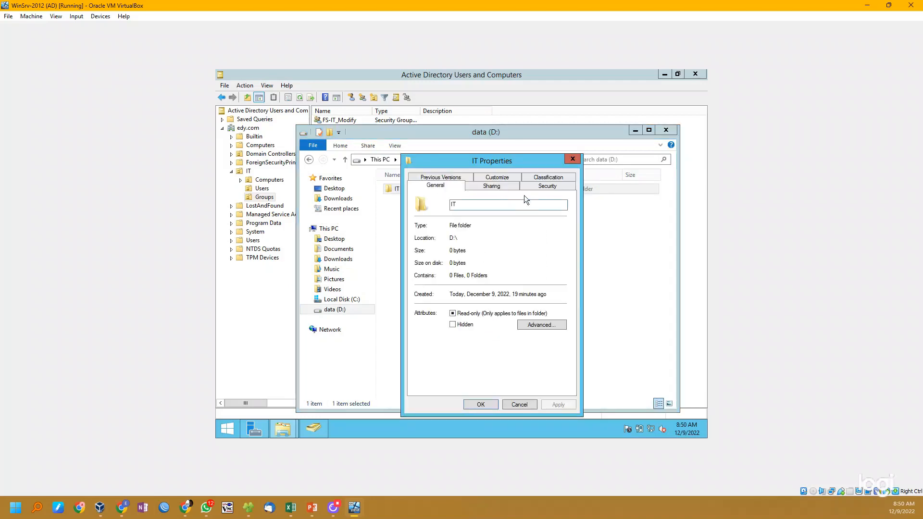
click(540, 184)
click(556, 278)
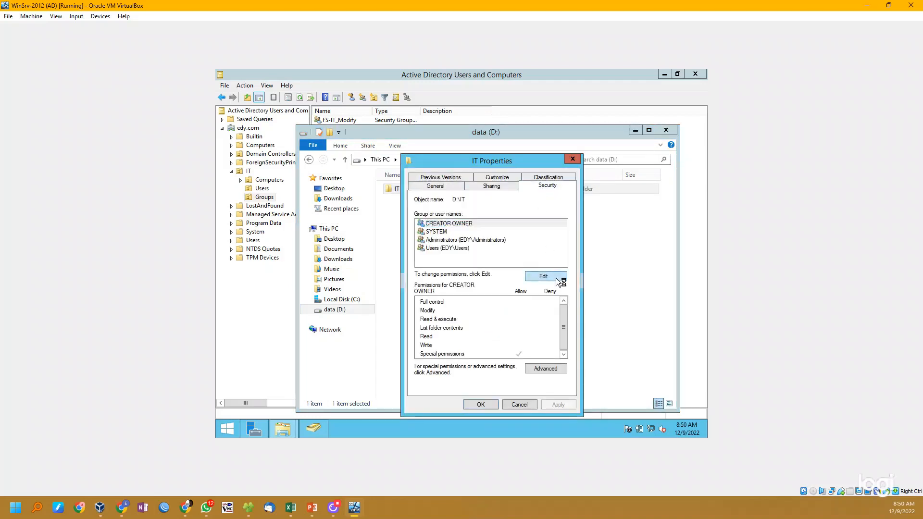
click(532, 315)
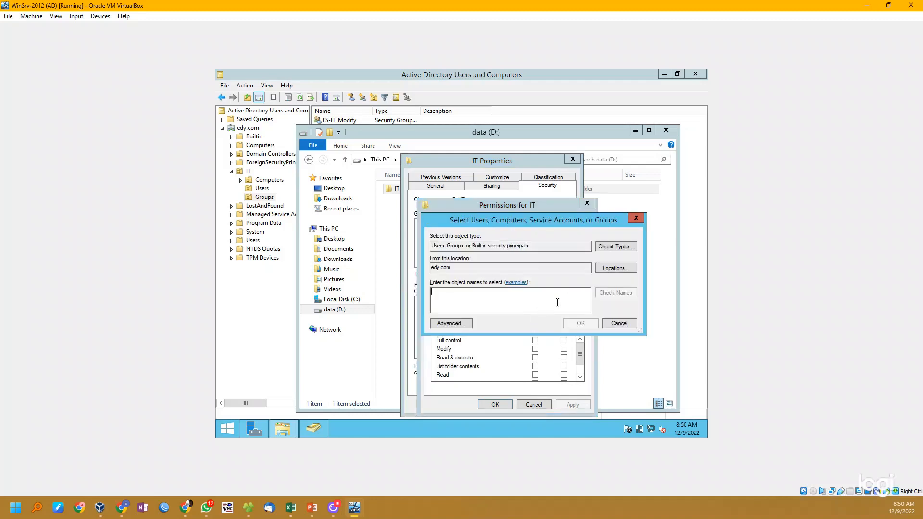
text(fs)
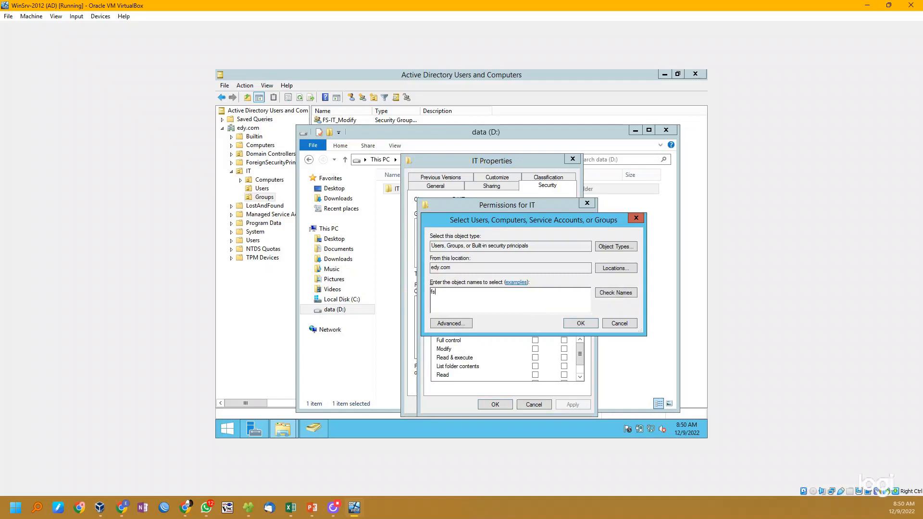
key(Return)
ctrl+click(498, 302)
click(640, 385)
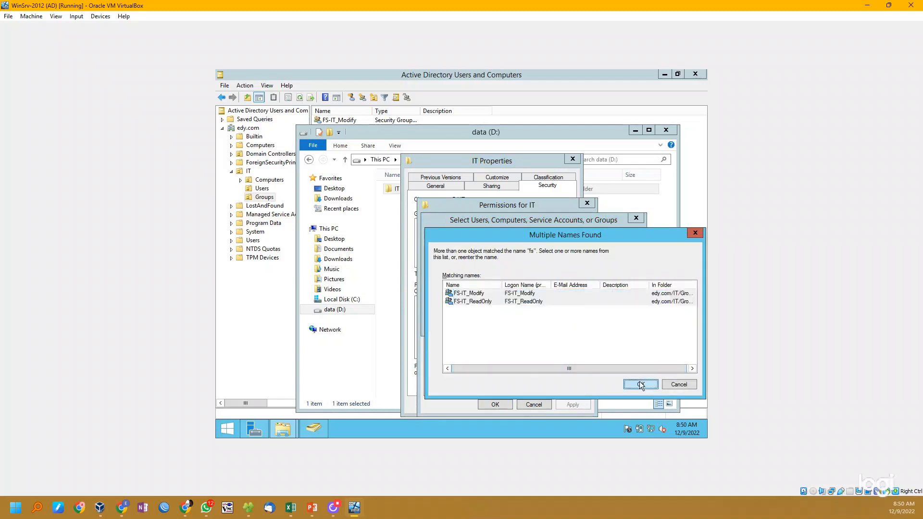
click(498, 291)
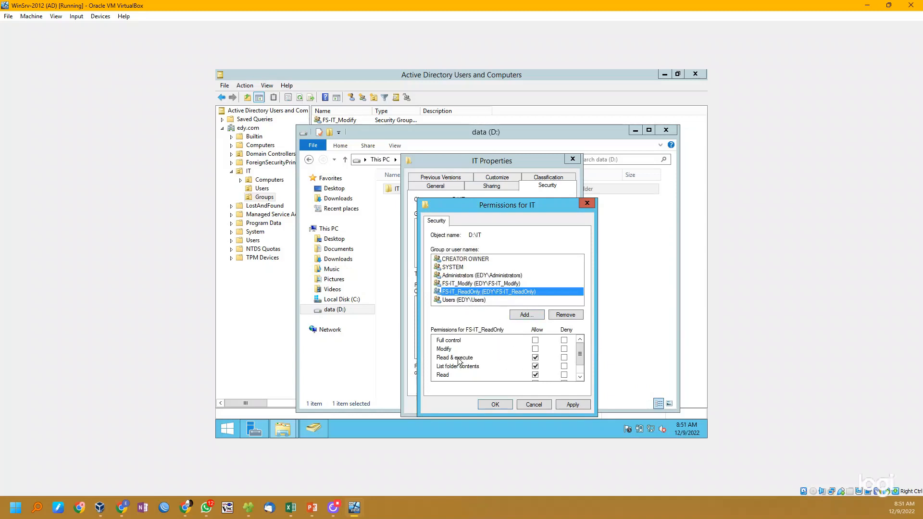
- Allow the FS-IT_Modify group Modify permission on the IT folder, apply the change, and close the folder's properties and File Explorer
click(502, 284)
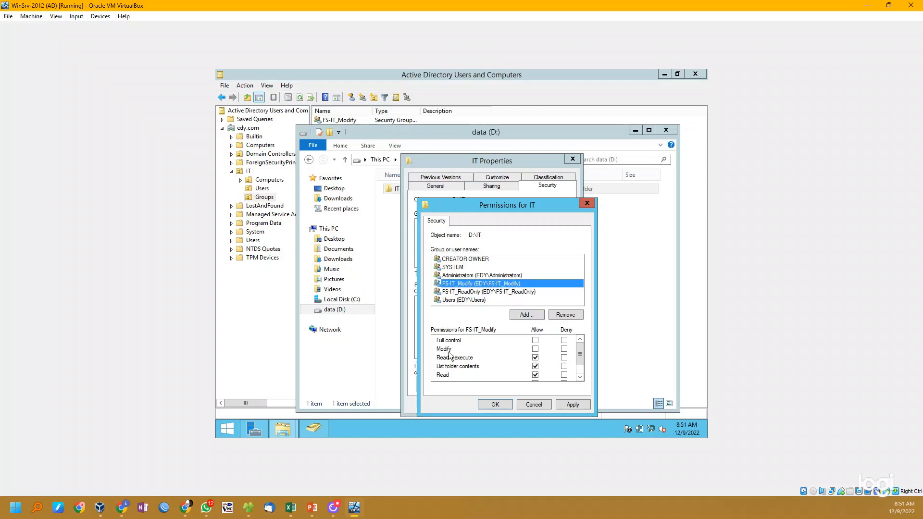
click(535, 349)
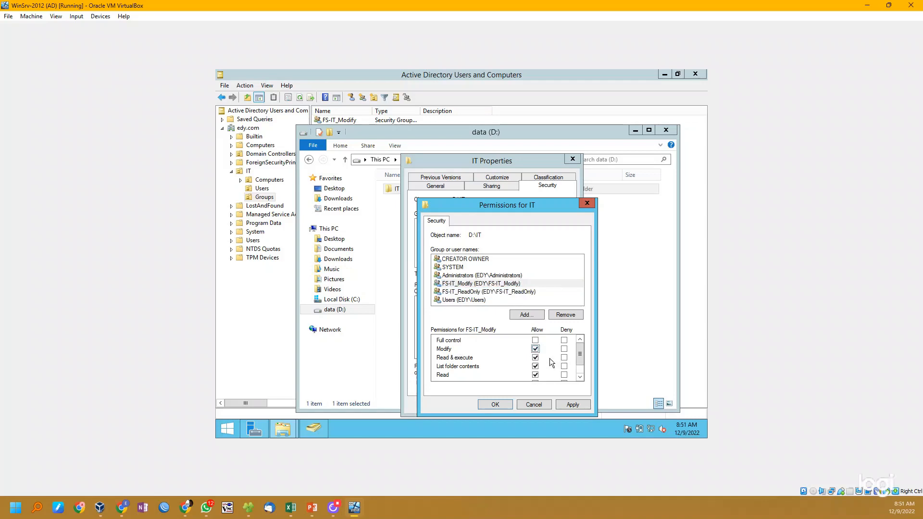
click(582, 409)
click(496, 405)
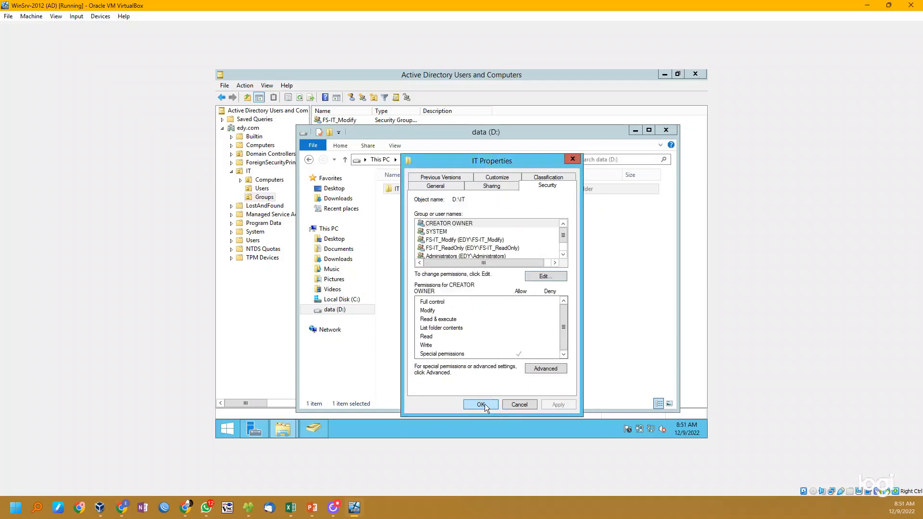
click(482, 404)
key(alt+F4)
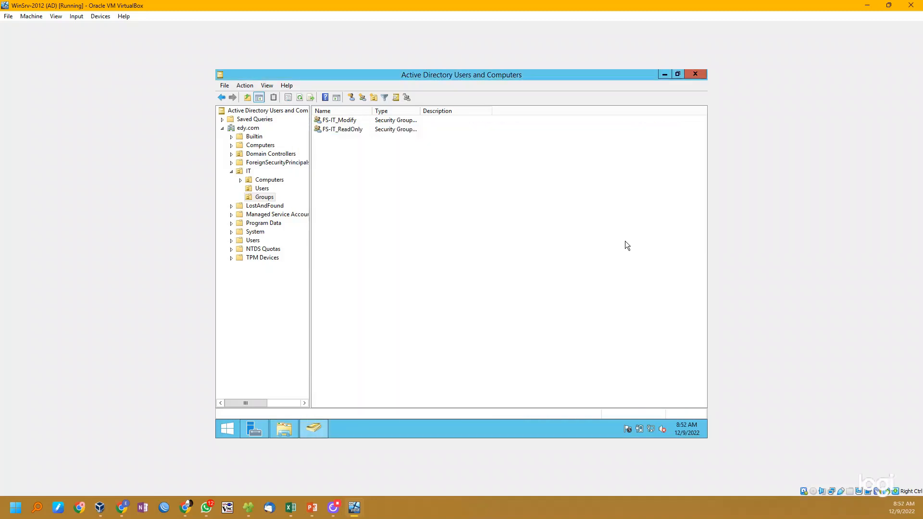
- Add the domain user from the IT Users unit as a member of the FS-IT_Modify group
click(350, 120)
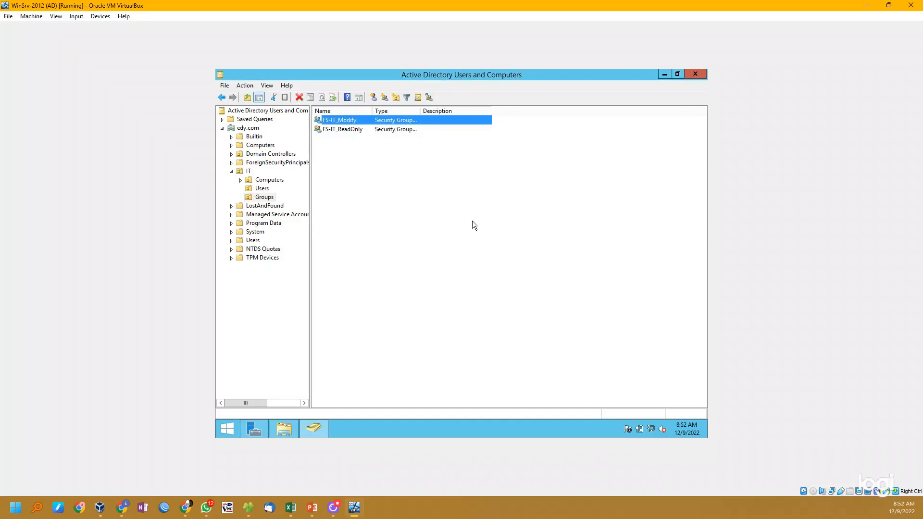
double_click(353, 122)
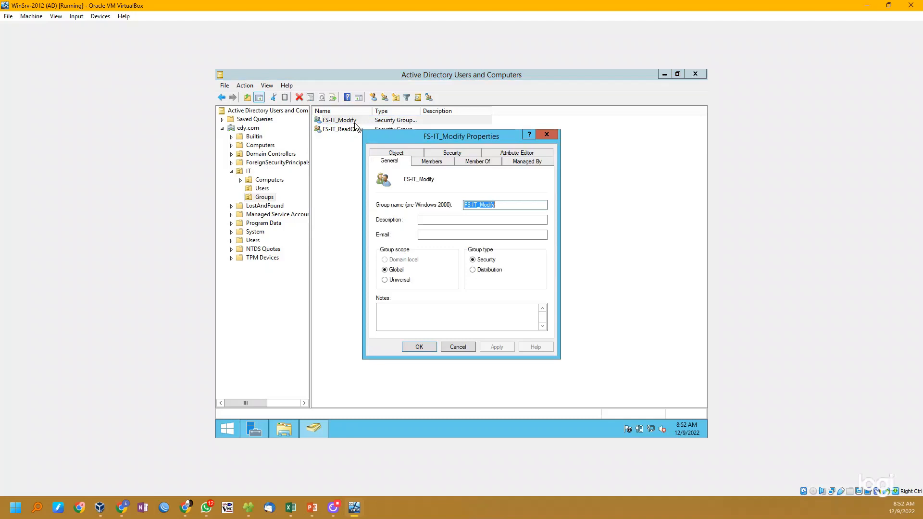
click(435, 162)
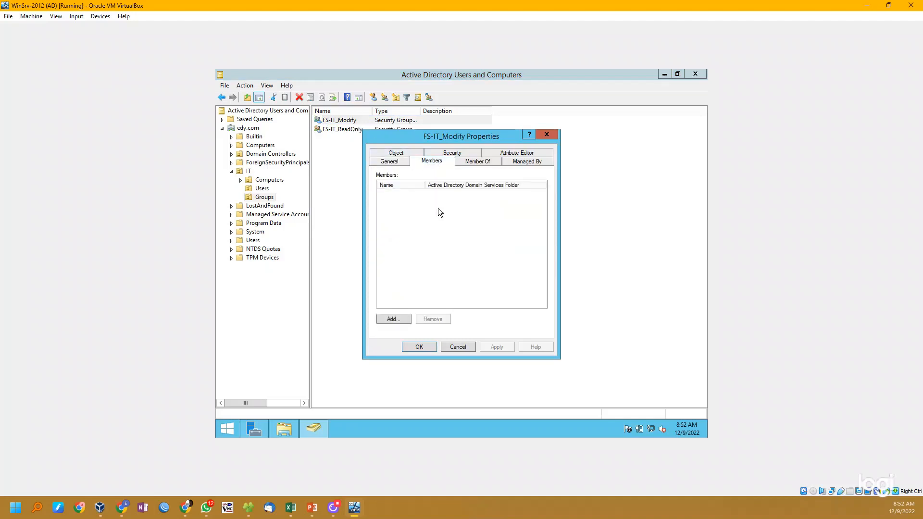
click(393, 319)
key(Return)
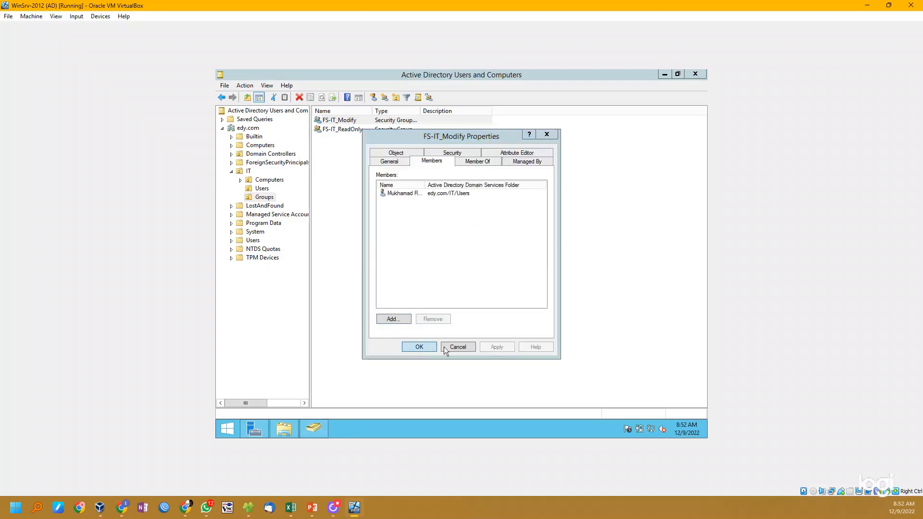
click(429, 347)
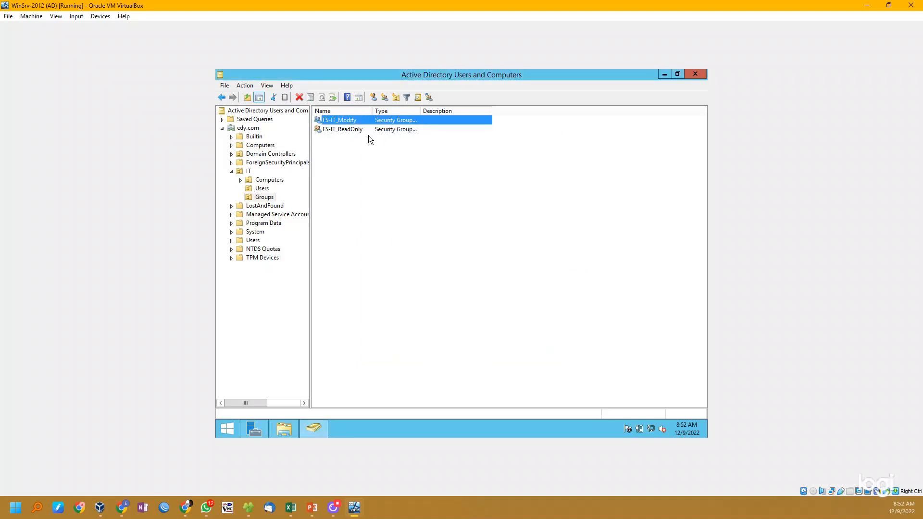
- Switch to the Win-Client 2 virtual machine, send it Ctrl-Alt-Del, and log on as the domain user with the account password
click(371, 170)
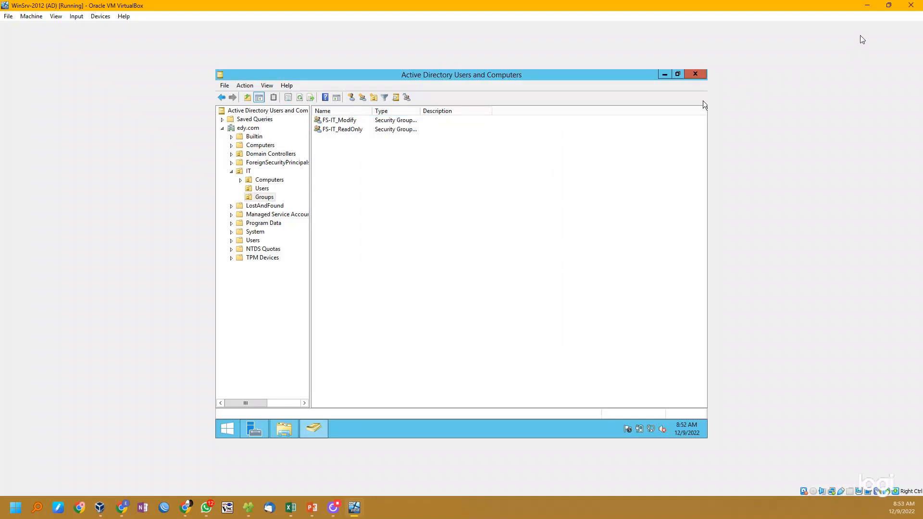
mouse_move(892, 7)
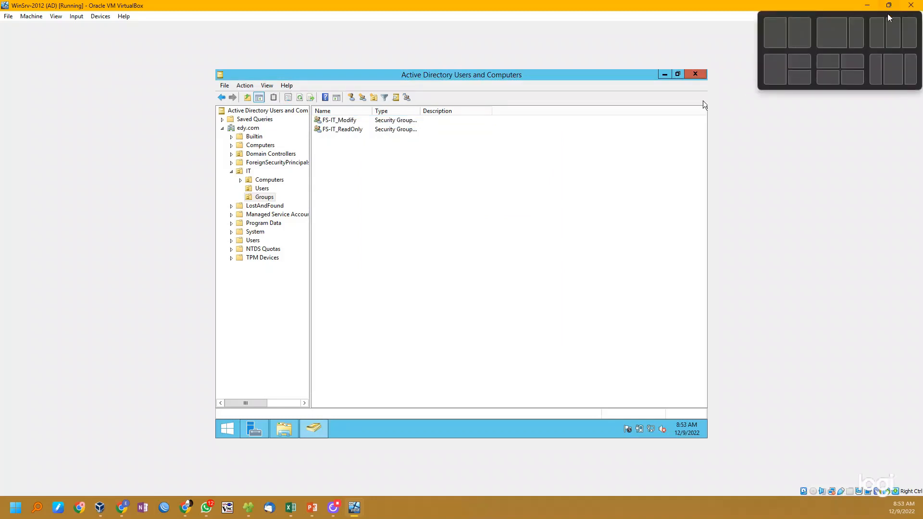
key(alt+Tab)
click(448, 93)
mouse_move(474, 104)
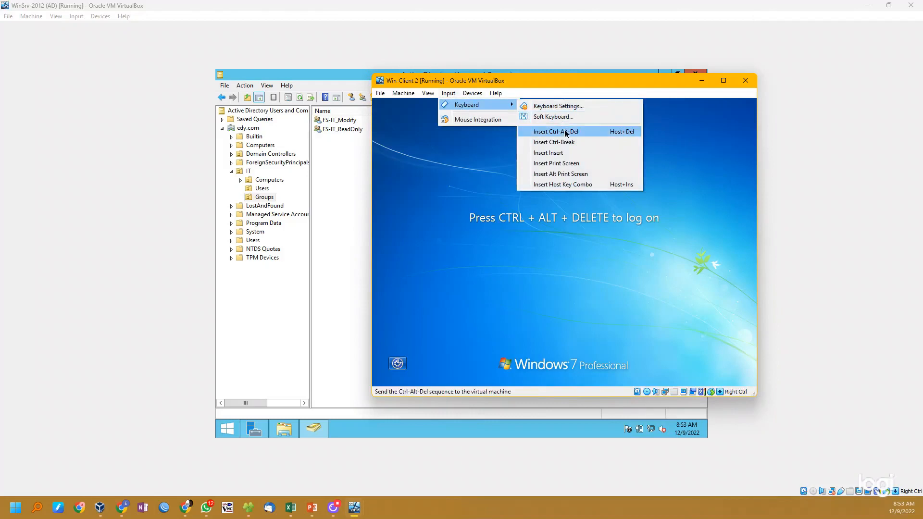
click(566, 134)
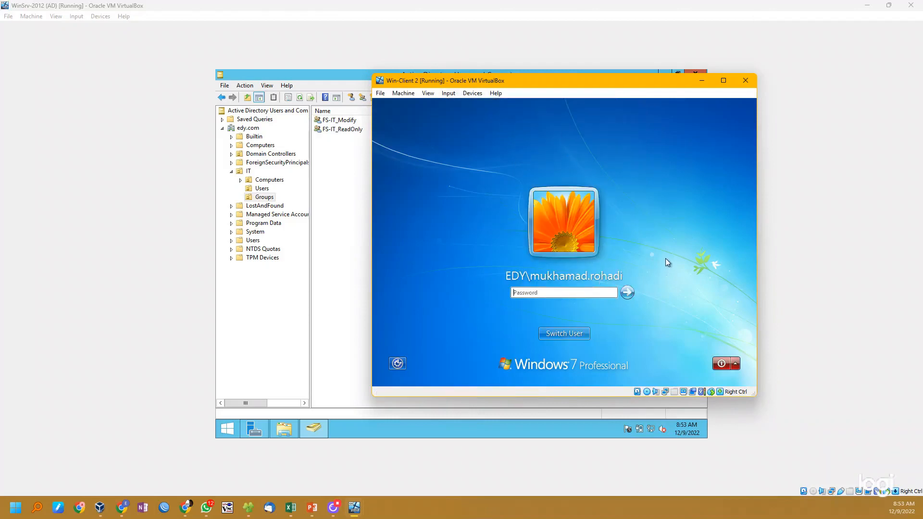
text(********)
key(Return)
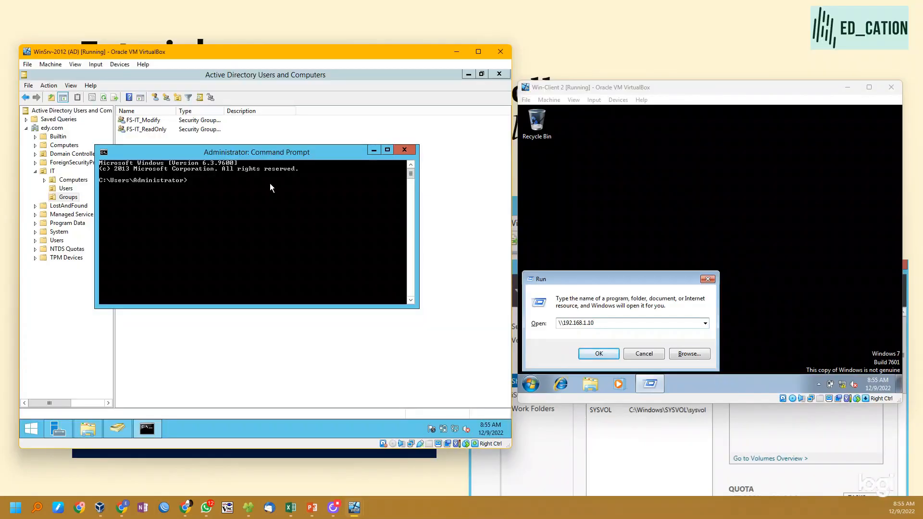
- Run ipconfig in a command prompt on the WinSrv-2012 server and examine its IPv4 addresses
text(ipconfig)
key(Return)
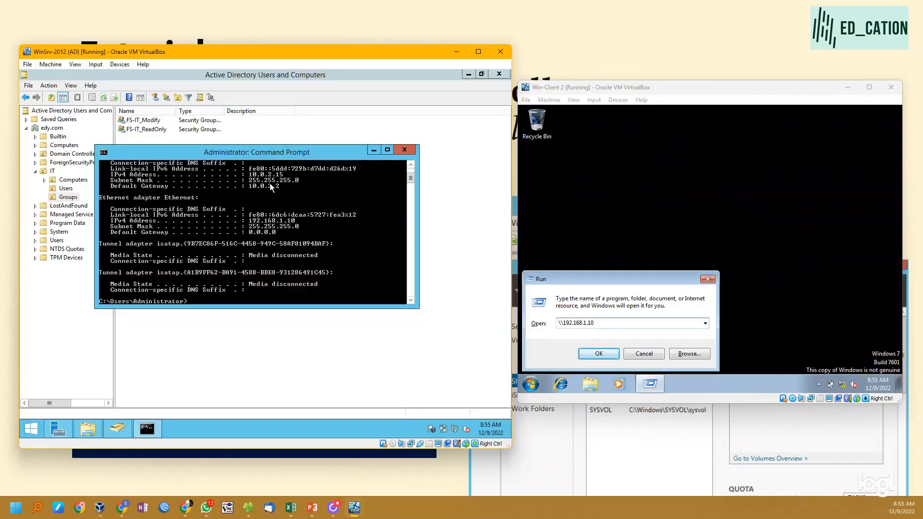
scroll(283, 200, up, 4)
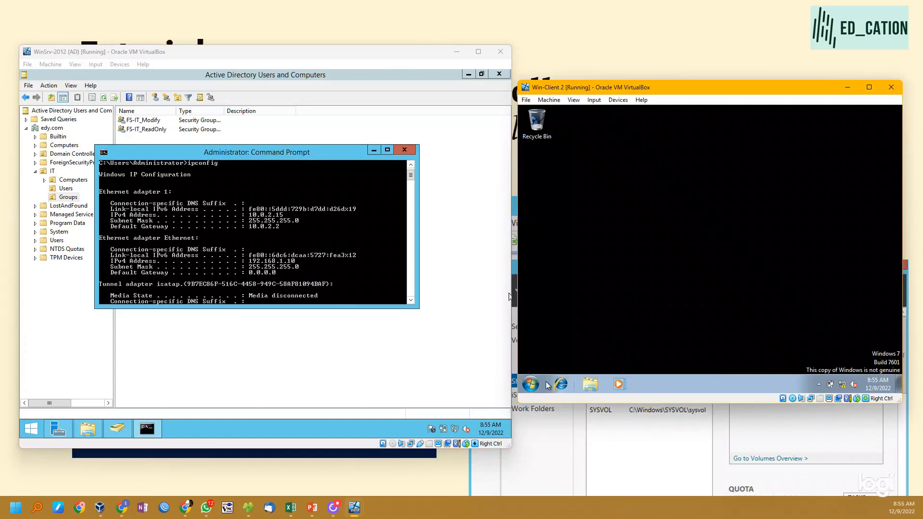
- On the Windows 7 client, browse to \\192.168.1.10 and open the it share
click(532, 384)
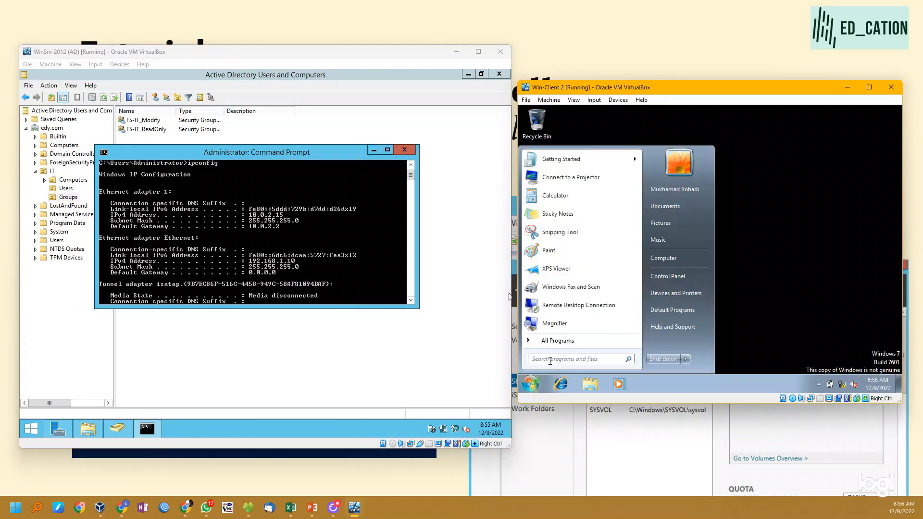
click(551, 361)
text(\\)
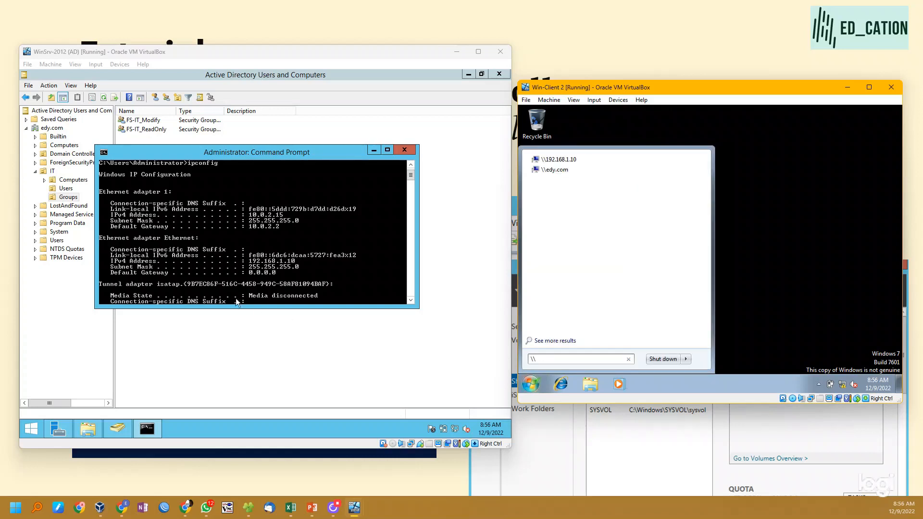
click(558, 159)
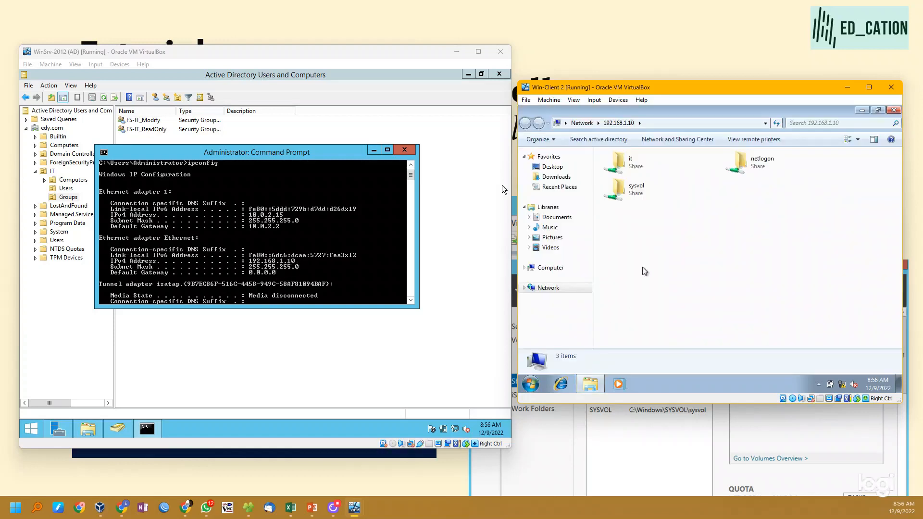
click(701, 277)
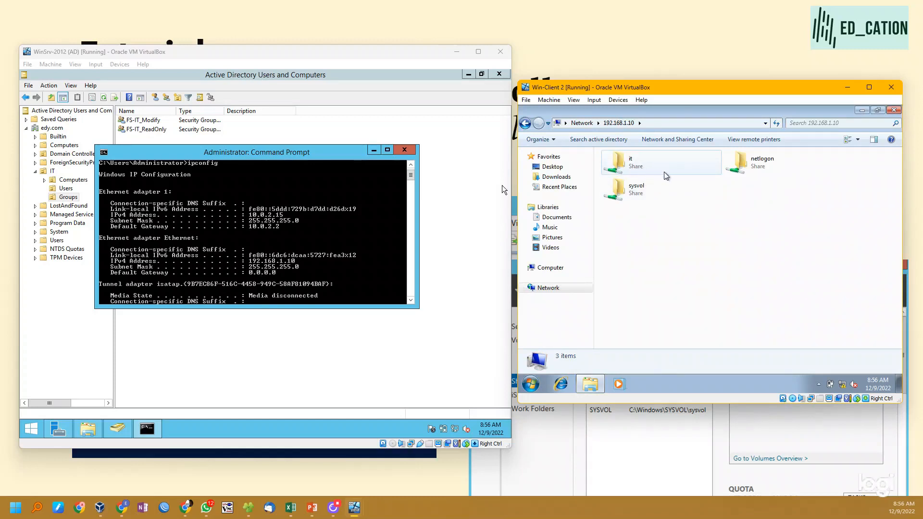
double_click(646, 164)
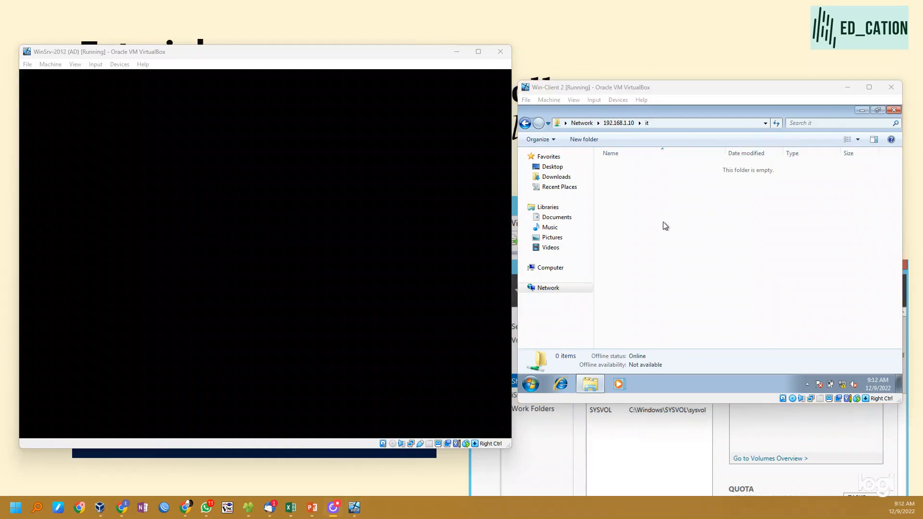
- Create a folder named test in the it share from the Windows 7 client
click(664, 222)
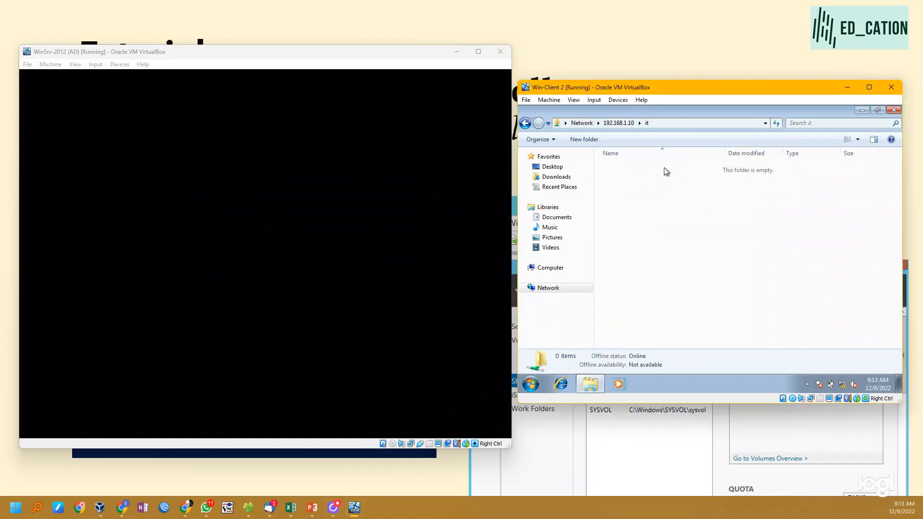
right_click(642, 183)
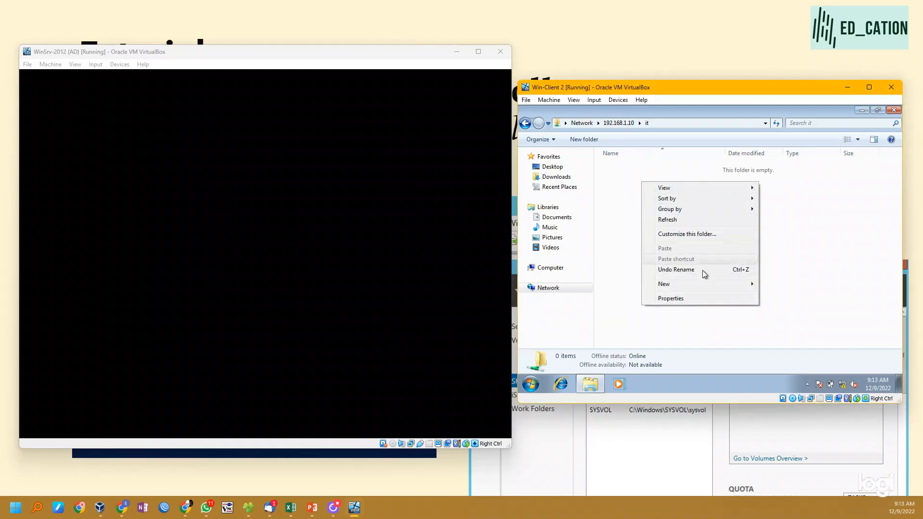
mouse_move(743, 290)
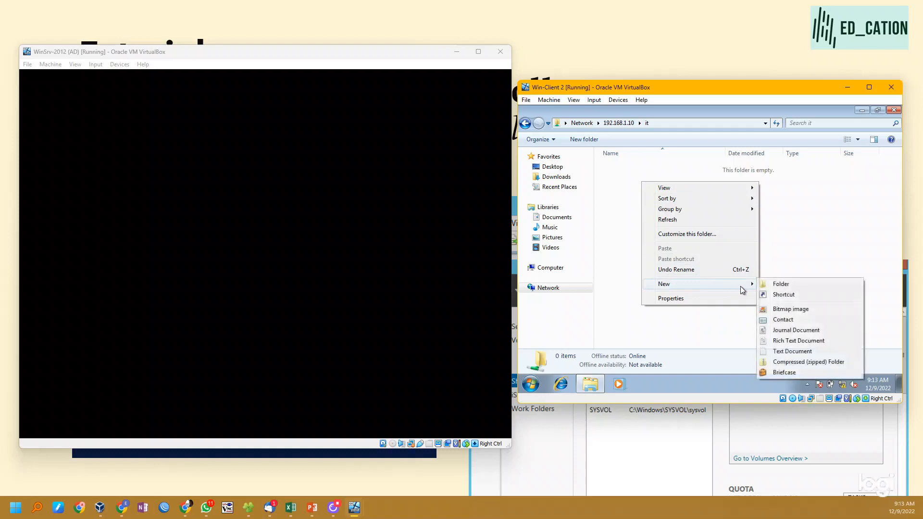
click(795, 284)
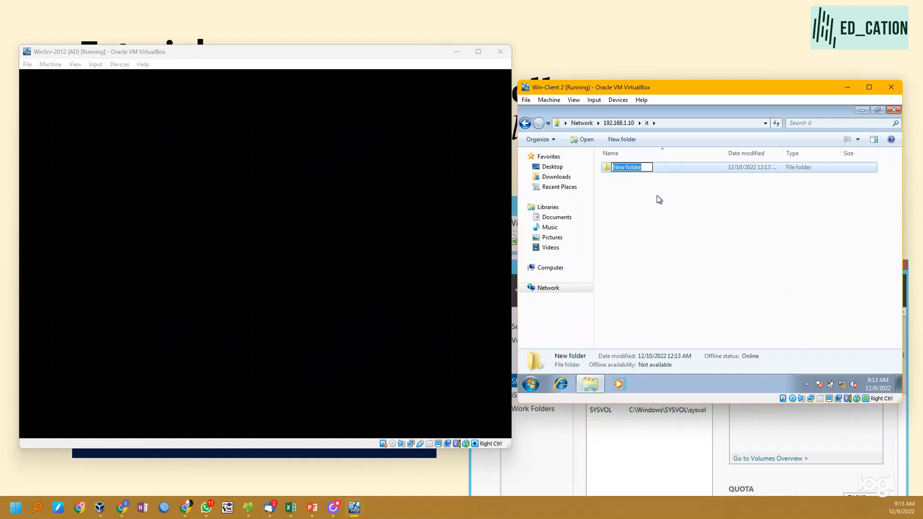
text(test)
key(Return)
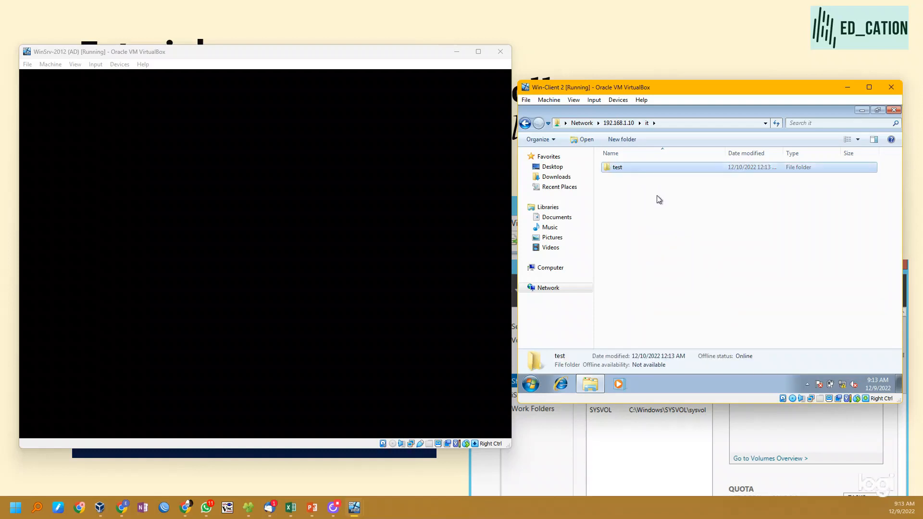
- Duplicate the test folder within the it share and permanently delete the copy
click(657, 195)
click(641, 169)
key(ctrl+c)
key(ctrl+v)
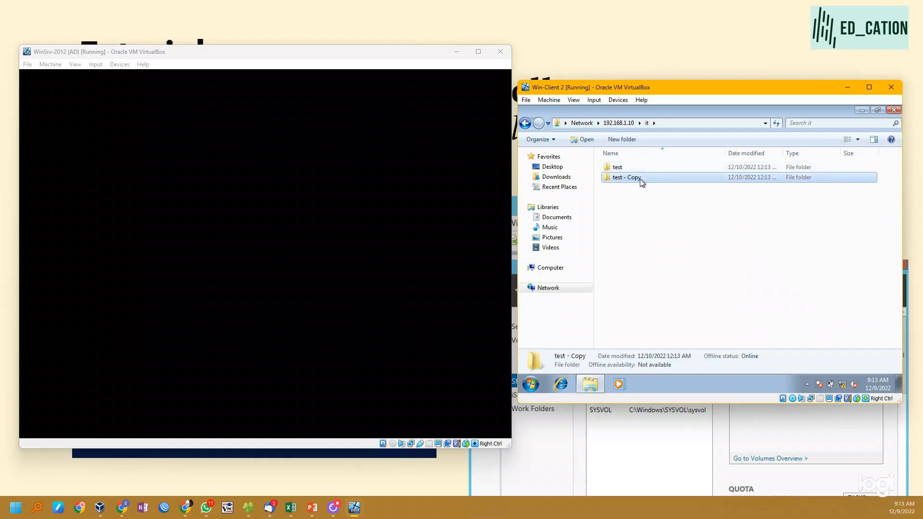
key(Delete)
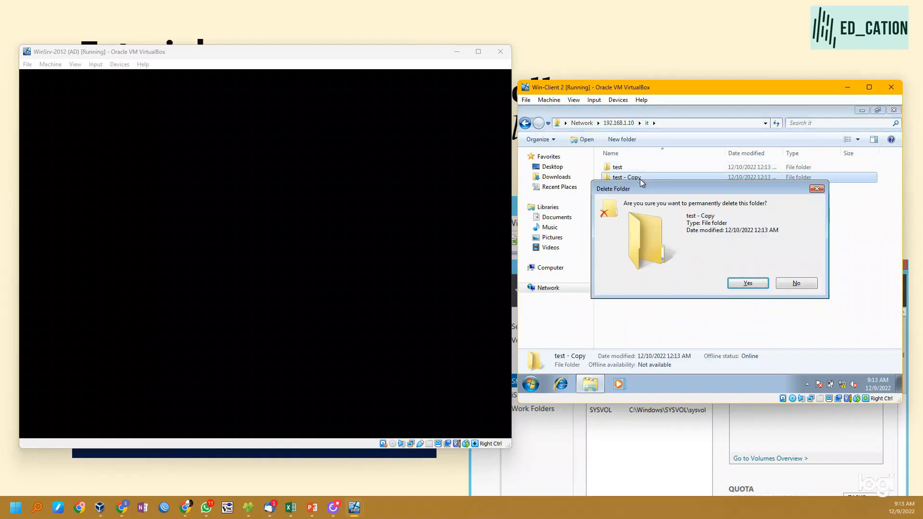
key(Return)
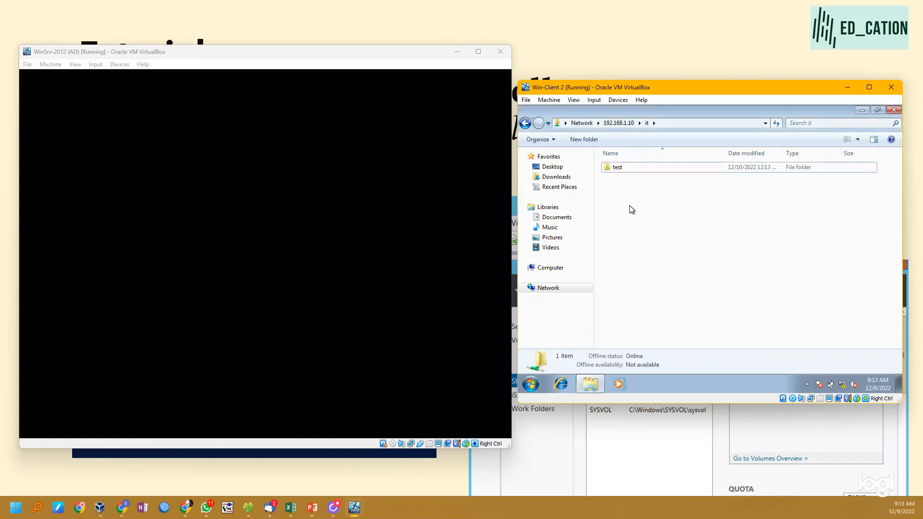
- Unlock the WinSrv-2012 server with the administrator password and open the IT folder on drive D: in File Explorer
click(304, 249)
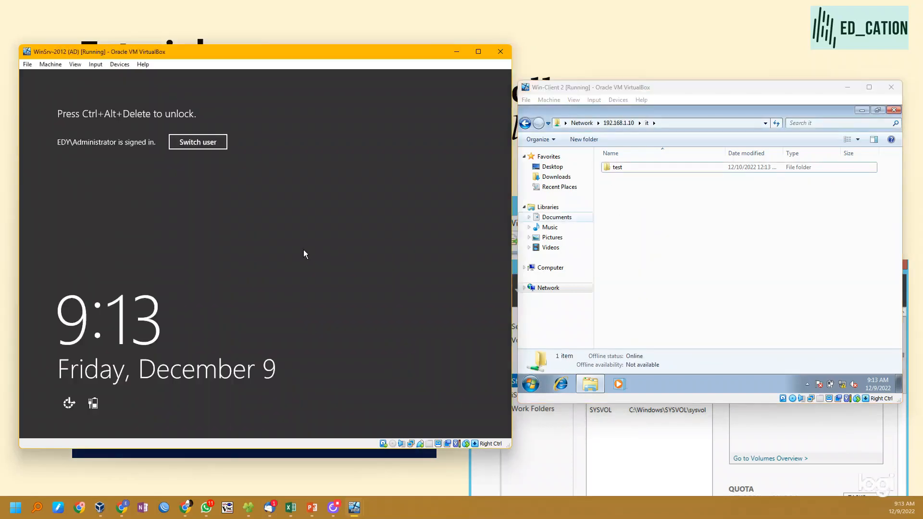
click(116, 66)
mouse_move(95, 64)
click(192, 101)
text(••••••••)
key(Return)
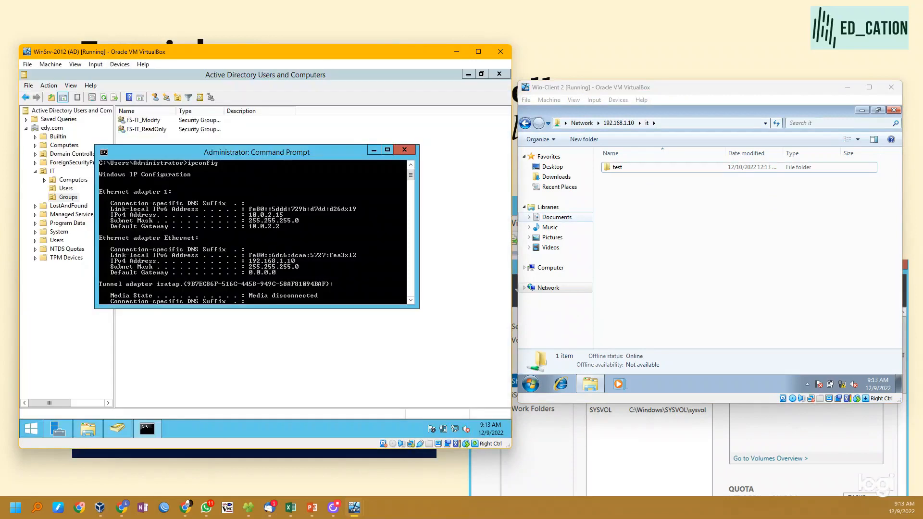
click(210, 190)
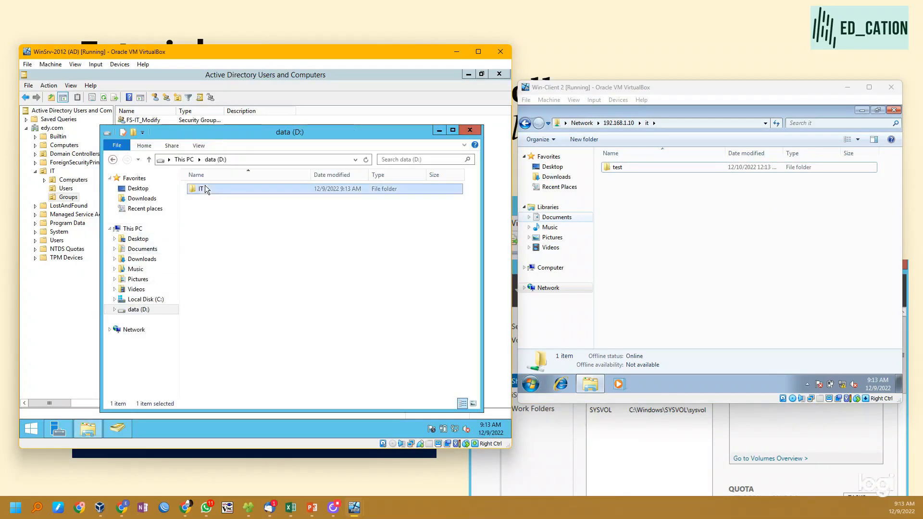
double_click(210, 191)
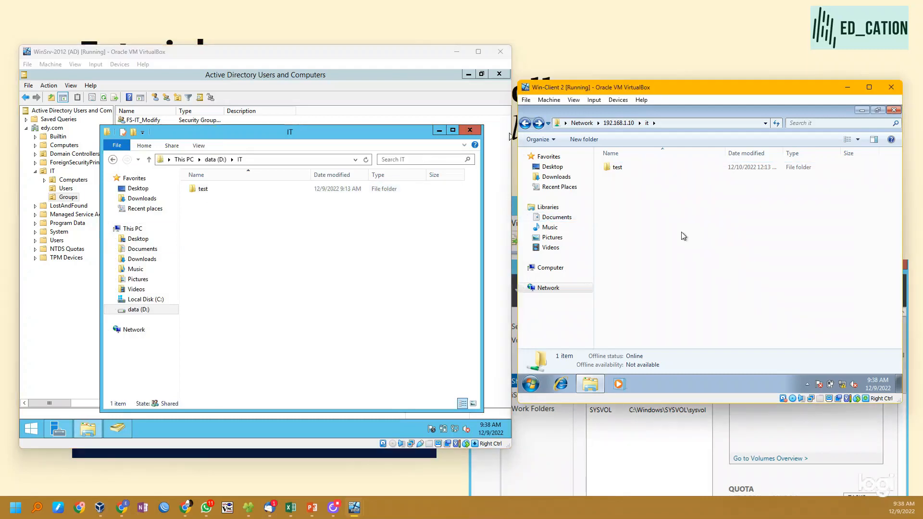
- On the Windows 7 client, map \\192.168.1.10\it as network drive Z: with reconnection at logon, and open the drive from Computer
click(689, 124)
click(648, 280)
click(563, 272)
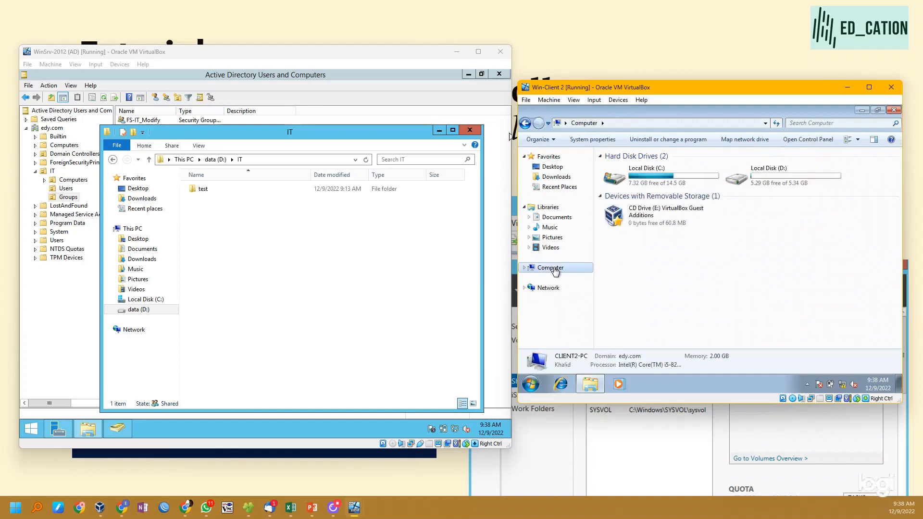
click(758, 140)
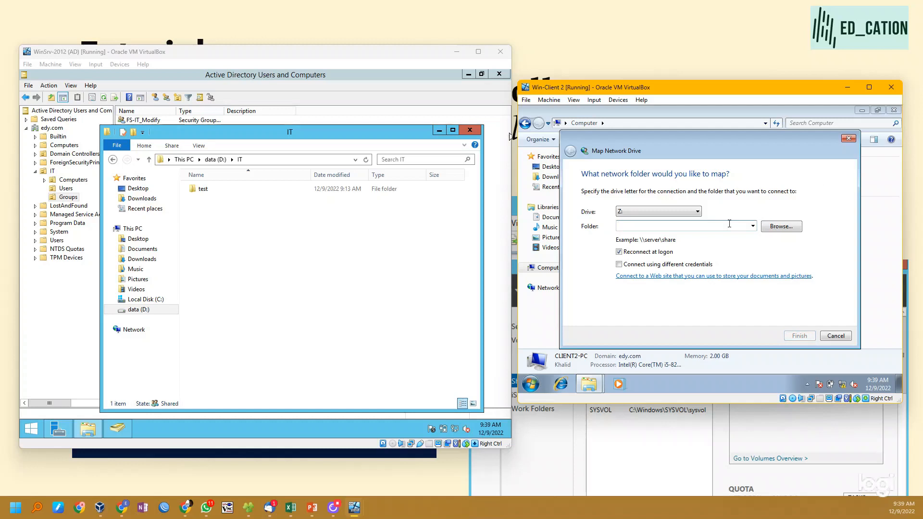
text(\\192.168.1.10\it)
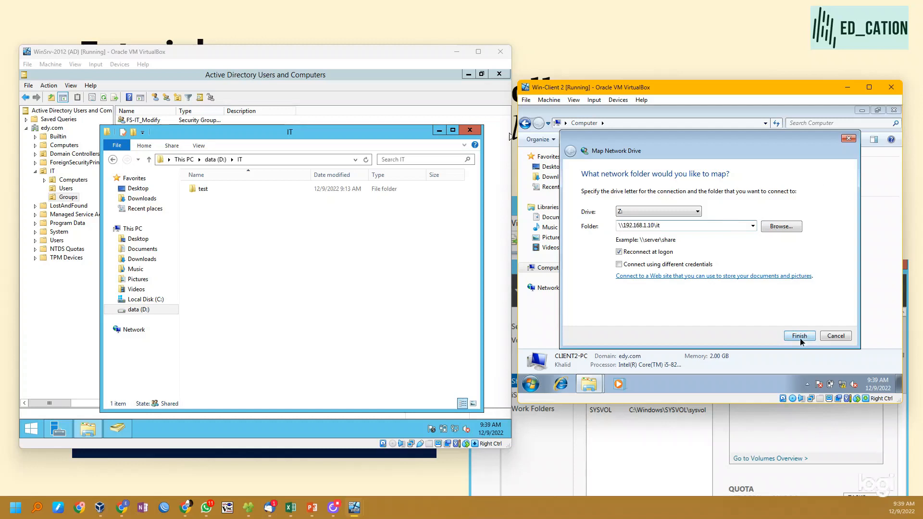
click(800, 337)
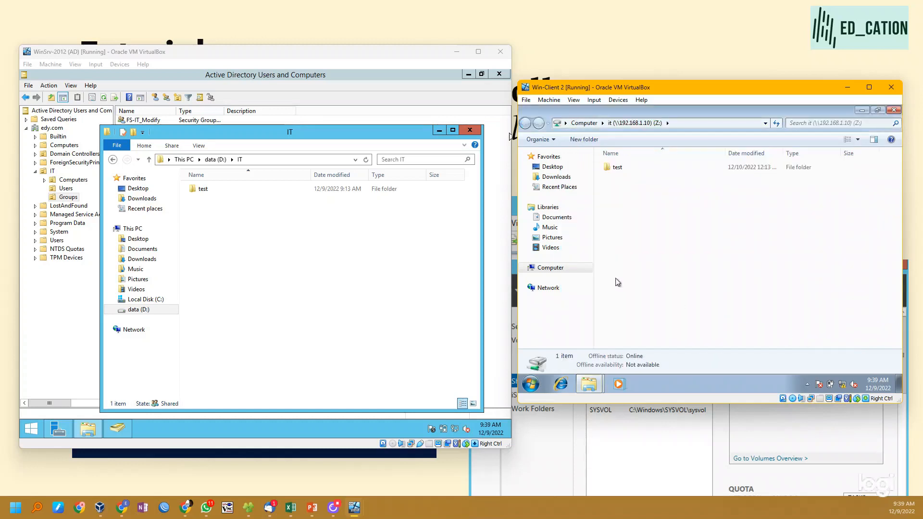
click(551, 271)
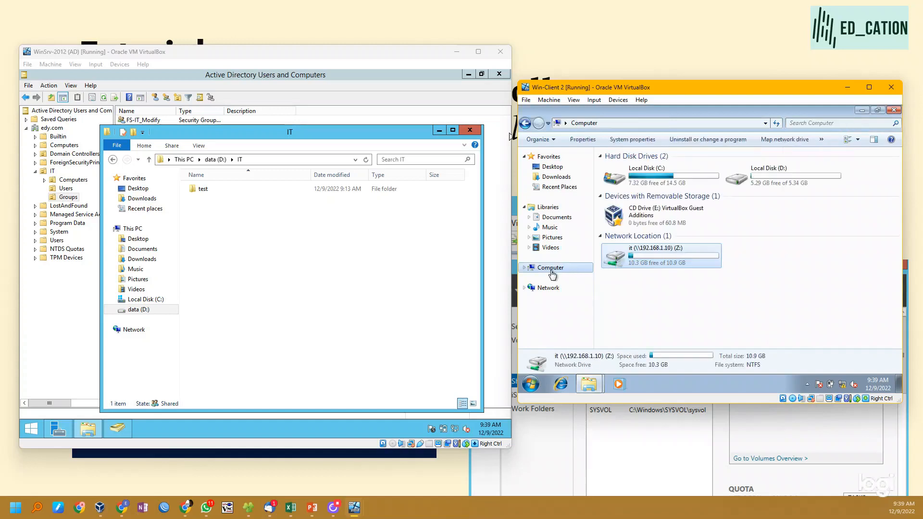
double_click(669, 263)
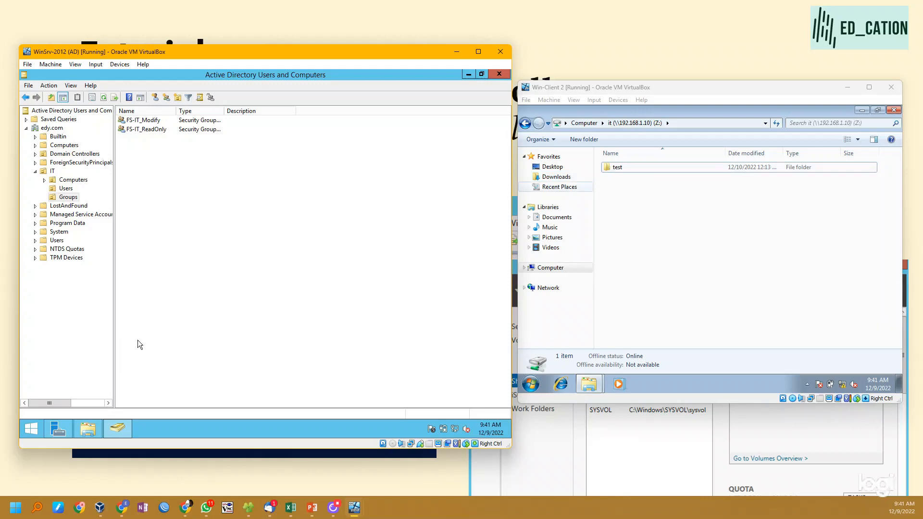
- On the WinSrv-2012 server, open File Server Resource Manager from Server Manager and expand Quota Management
click(58, 428)
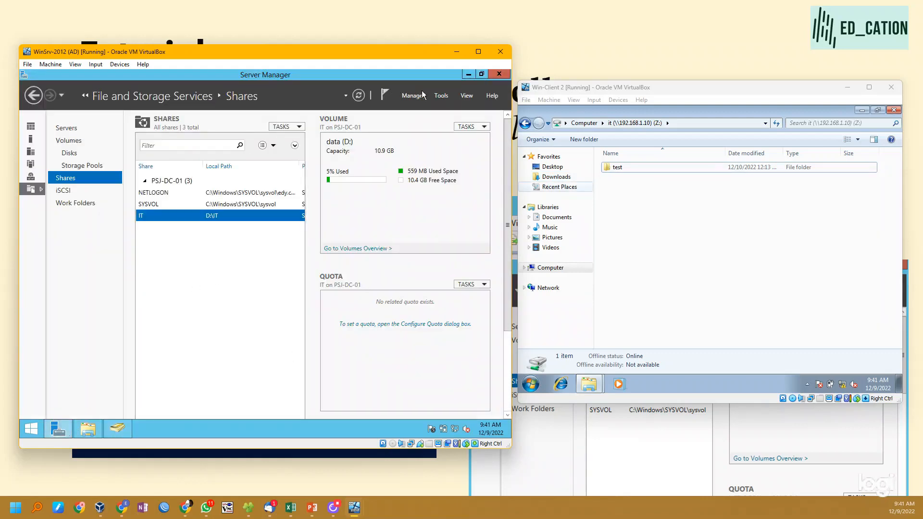
click(441, 96)
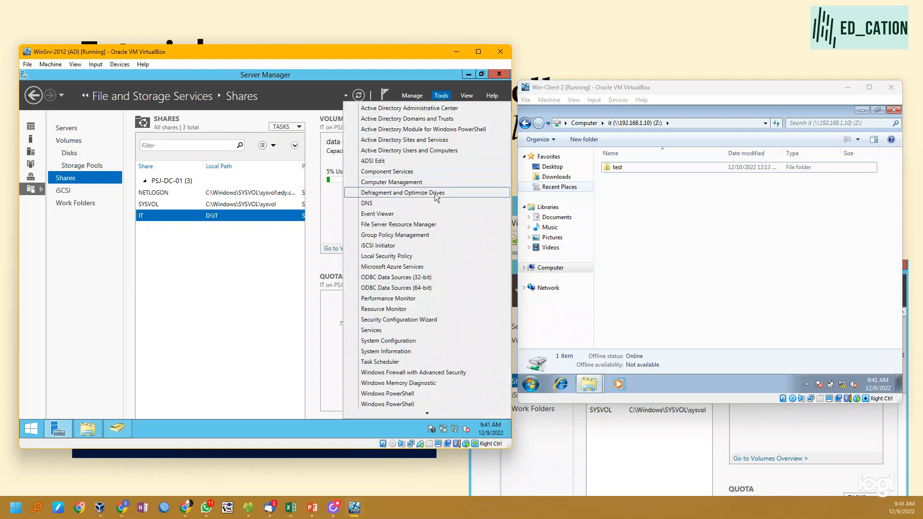
click(435, 226)
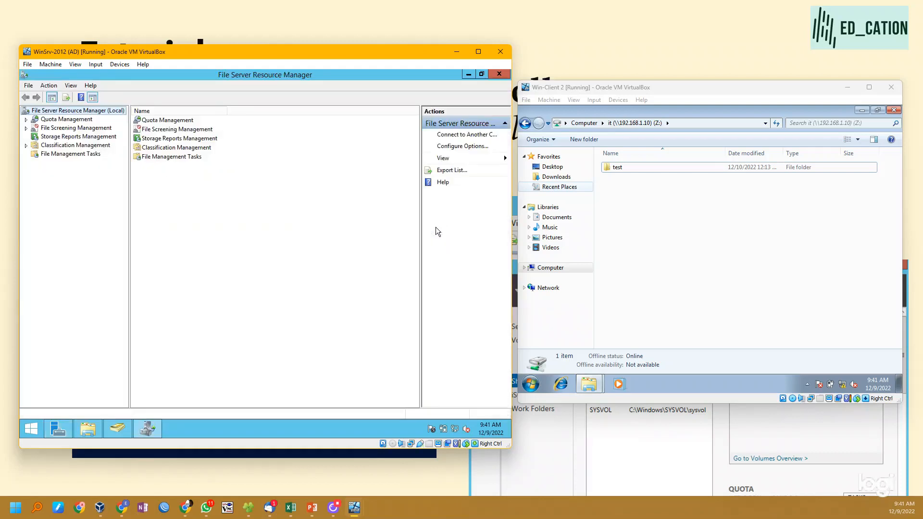
click(34, 120)
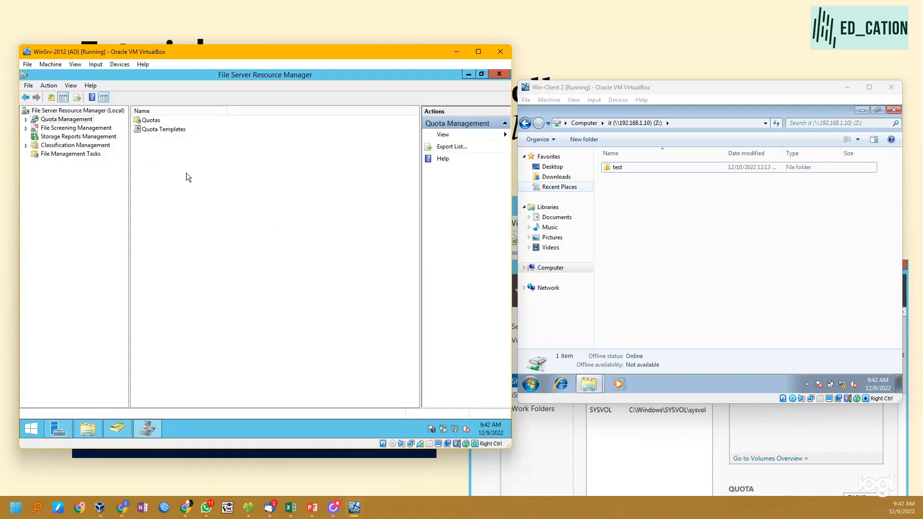
click(26, 120)
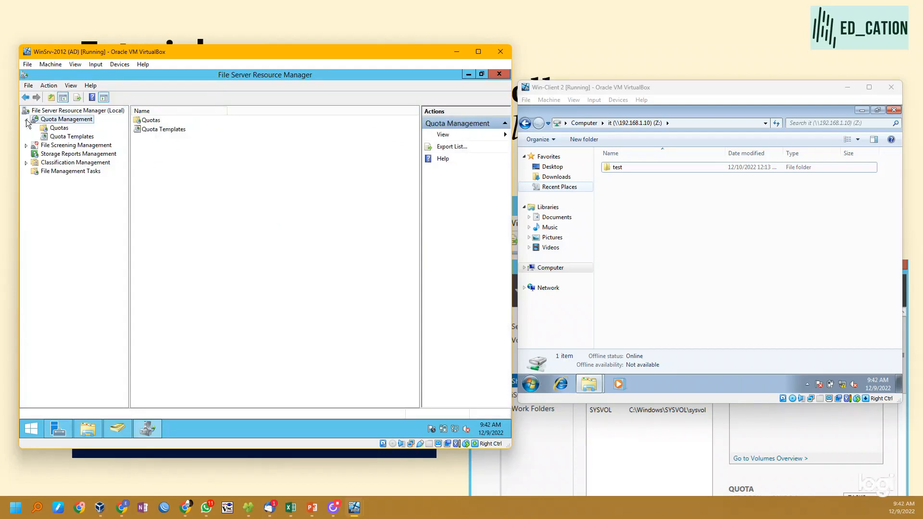
- Create a quota on the path D:\IT using the 200 MB Limit Reports to User template
click(56, 129)
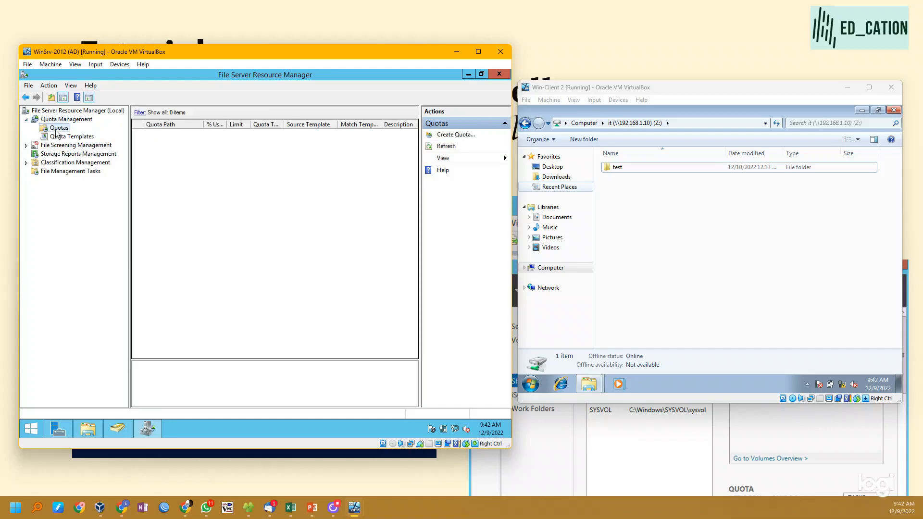
right_click(214, 157)
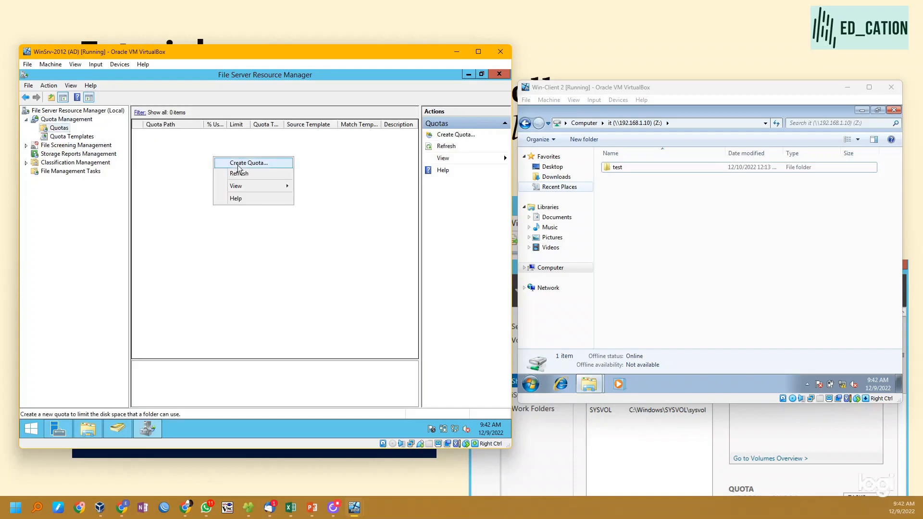
click(249, 164)
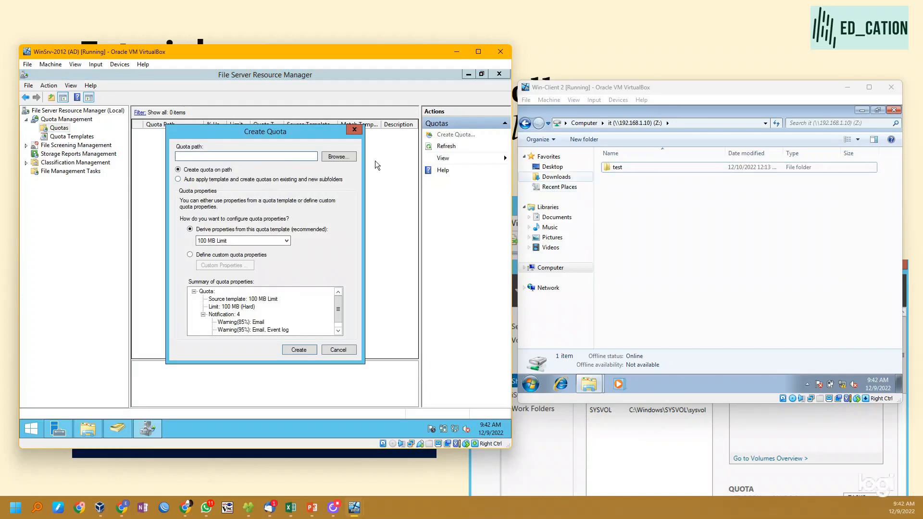
click(334, 158)
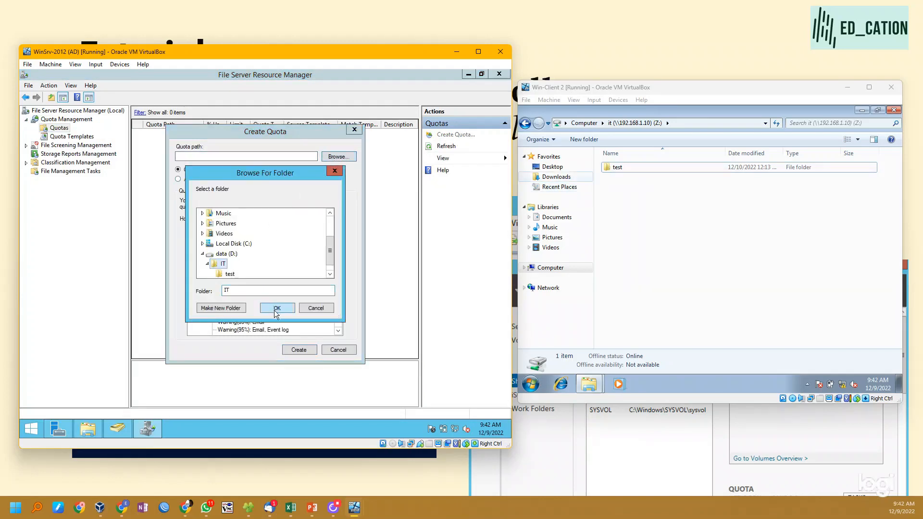
click(275, 311)
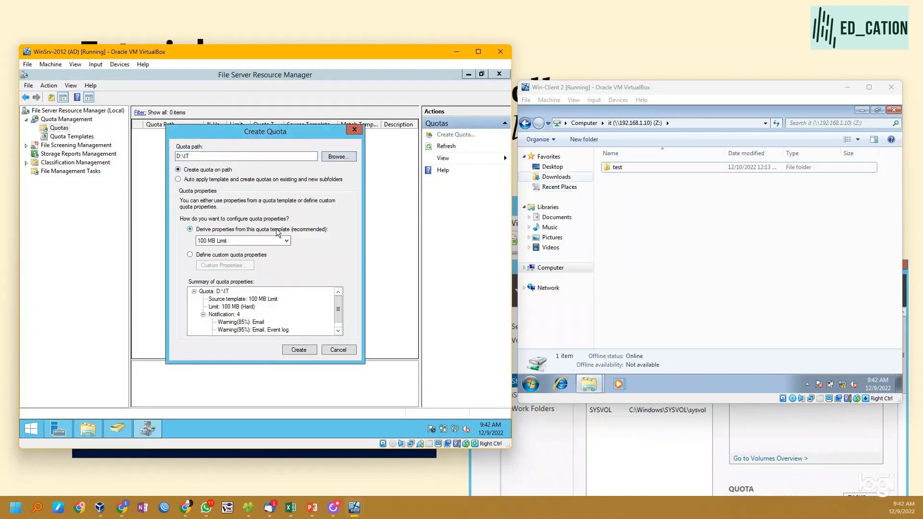
click(285, 242)
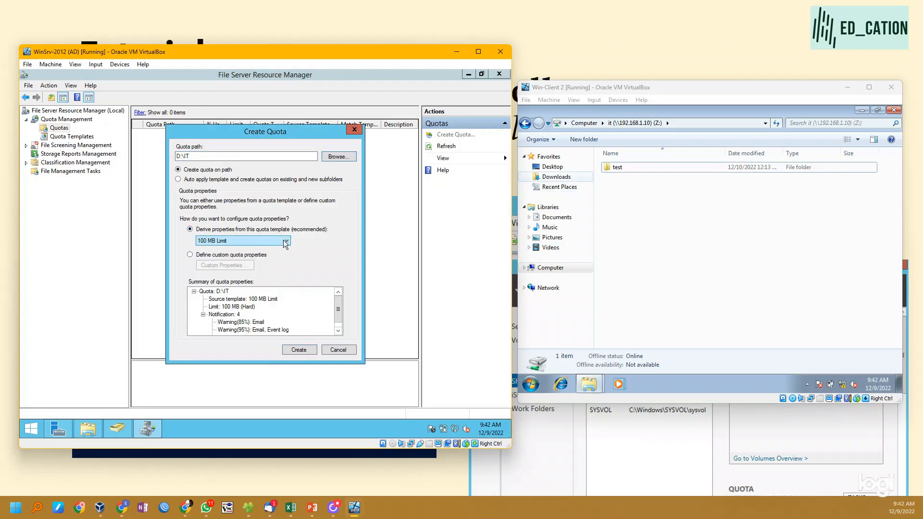
click(285, 242)
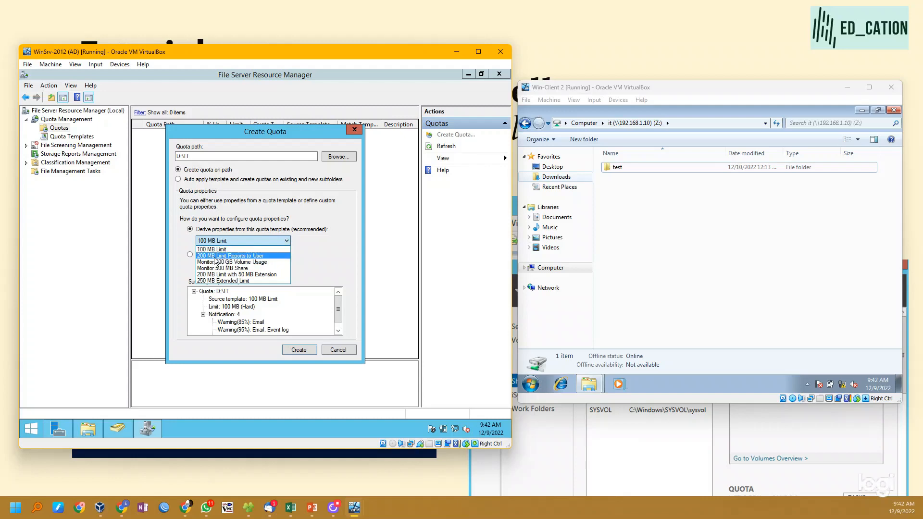
click(255, 256)
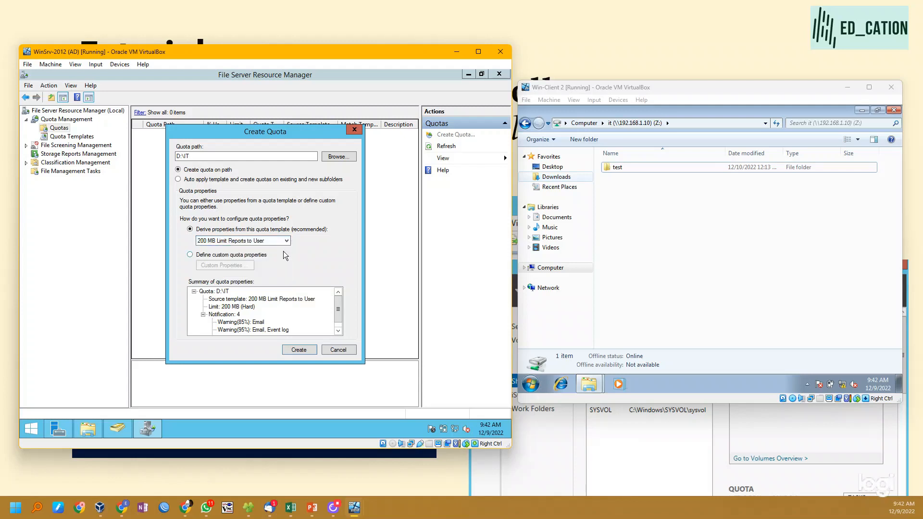
click(308, 348)
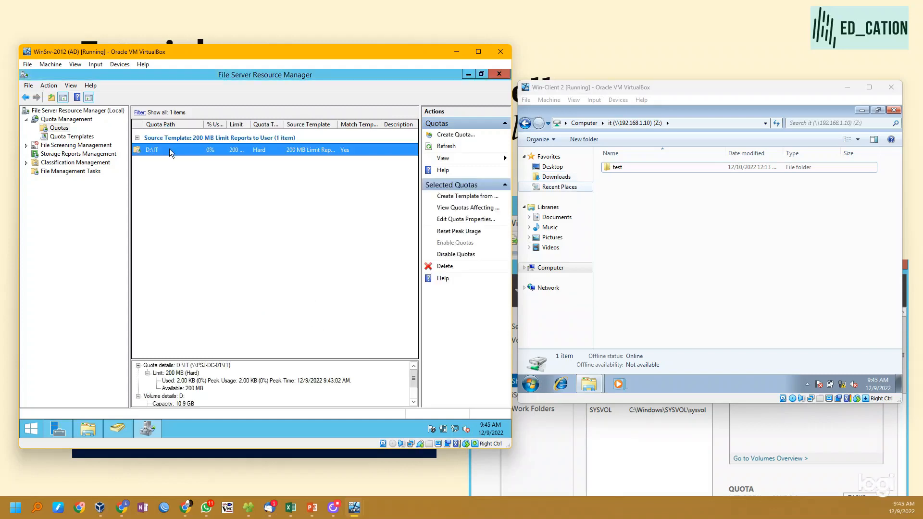
- Inspect the D:\IT quota's properties and the new-threshold option to e-mail the user who exceeded it, discarding any changes
double_click(170, 148)
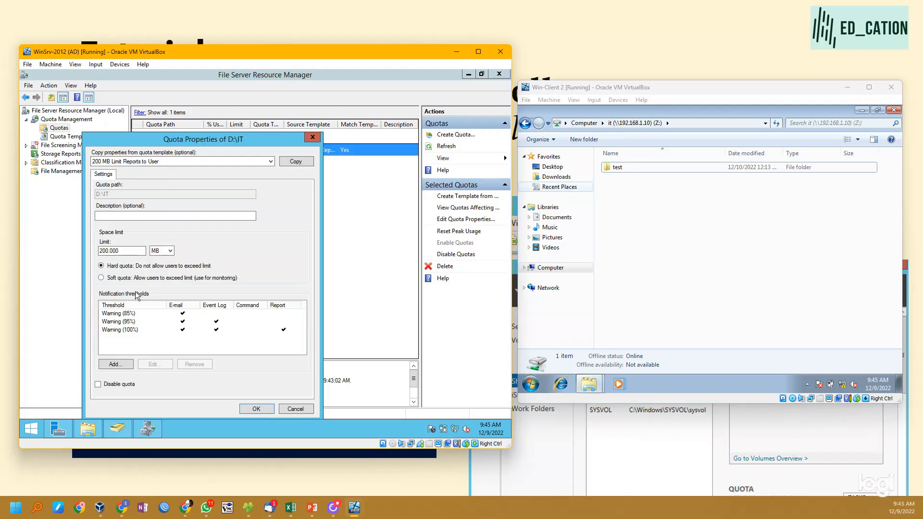
click(113, 364)
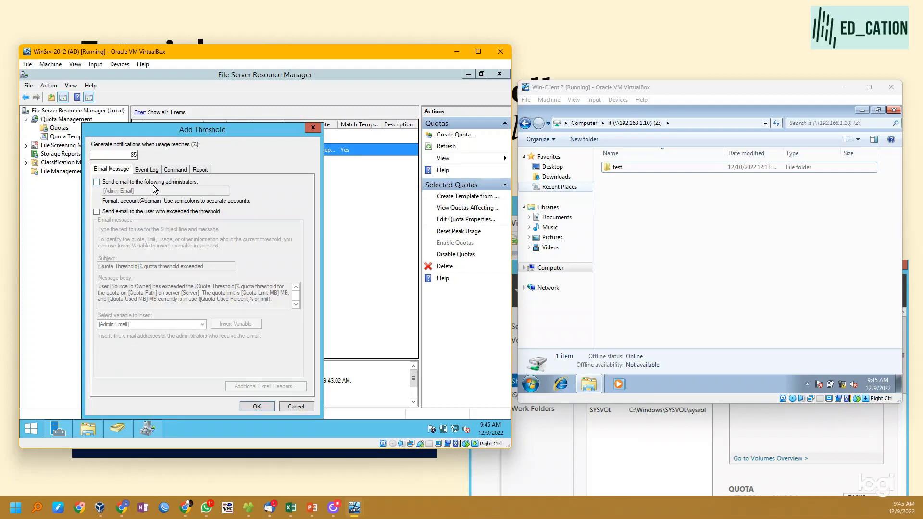
click(137, 211)
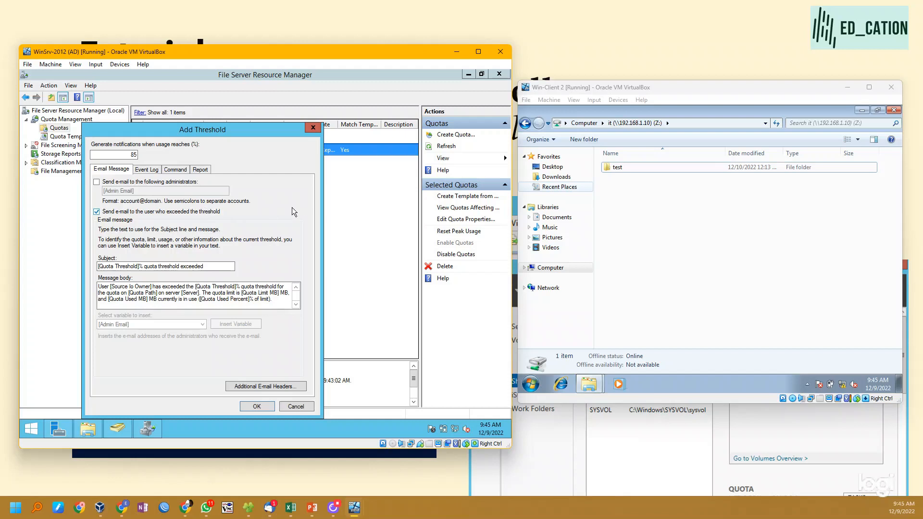
click(299, 408)
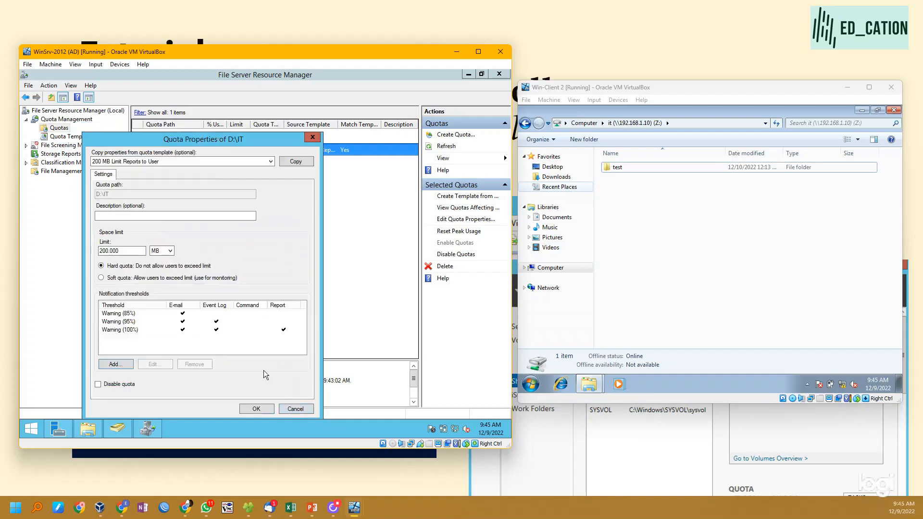
click(289, 408)
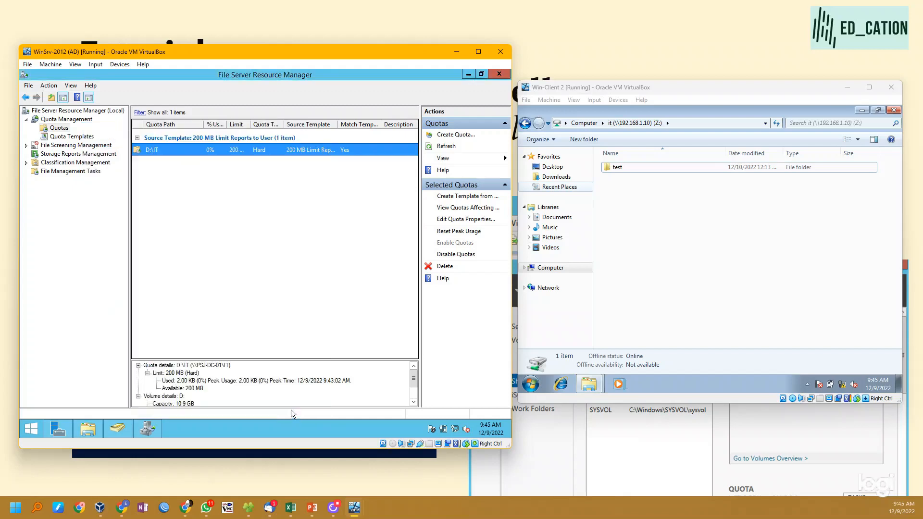
- Under File Screening Management, create a file screen on D:\IT using the Block Audio and Video Files template
click(26, 146)
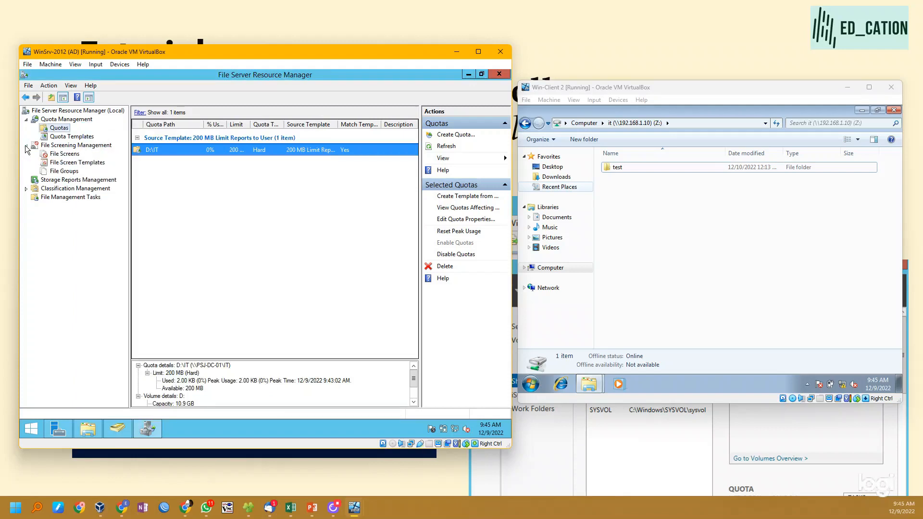
click(101, 146)
click(64, 154)
right_click(192, 164)
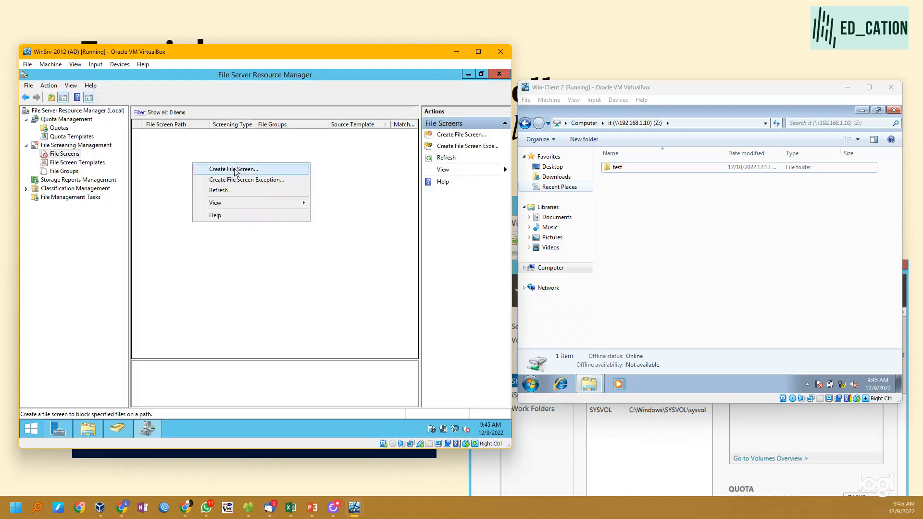
click(235, 169)
click(325, 167)
click(224, 274)
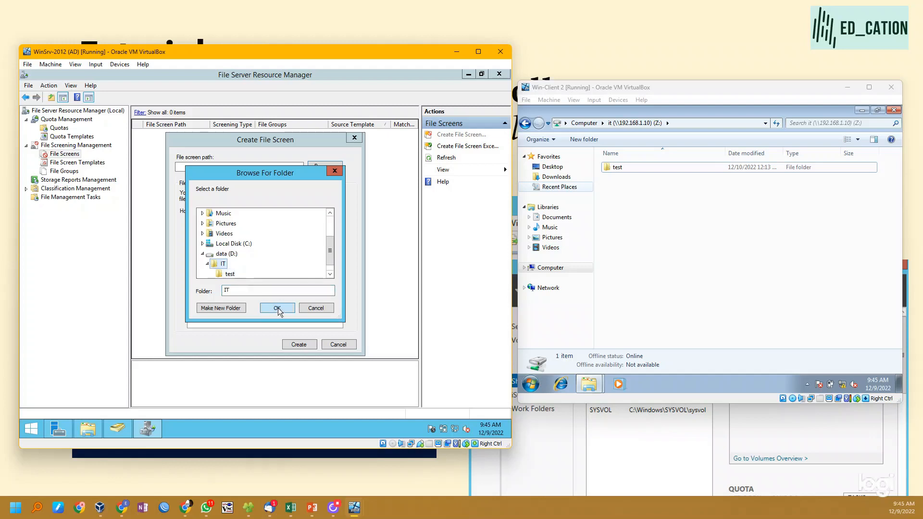
click(277, 308)
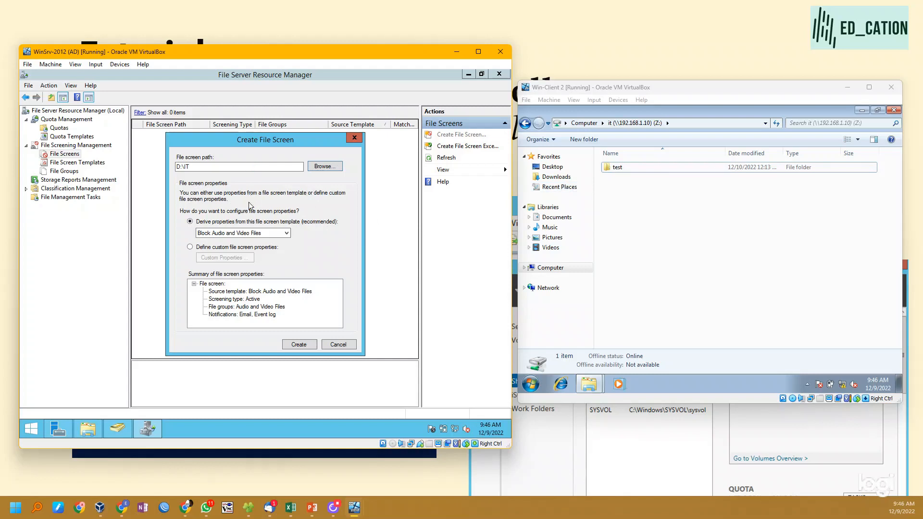
click(254, 233)
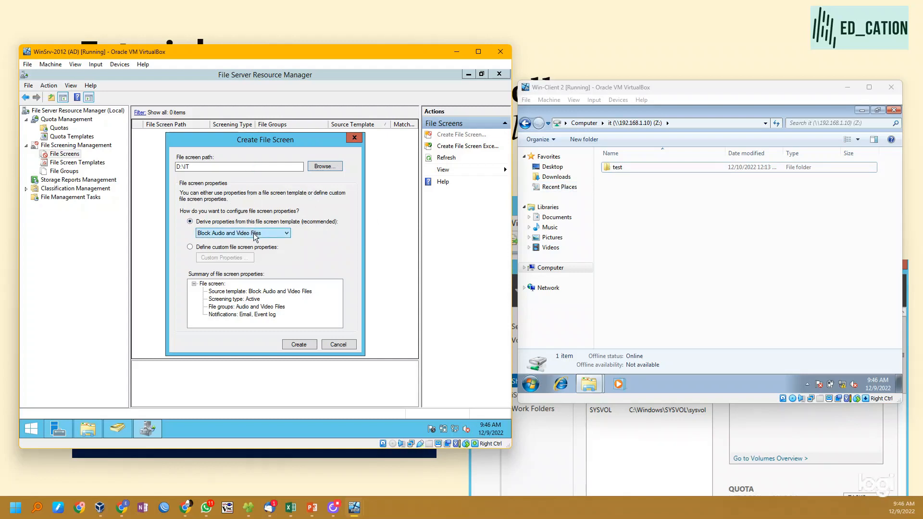
click(230, 235)
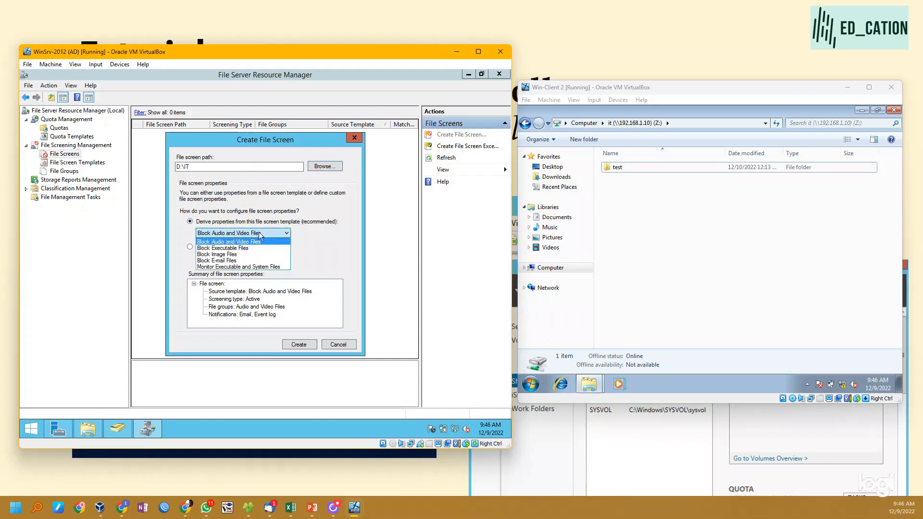
click(322, 232)
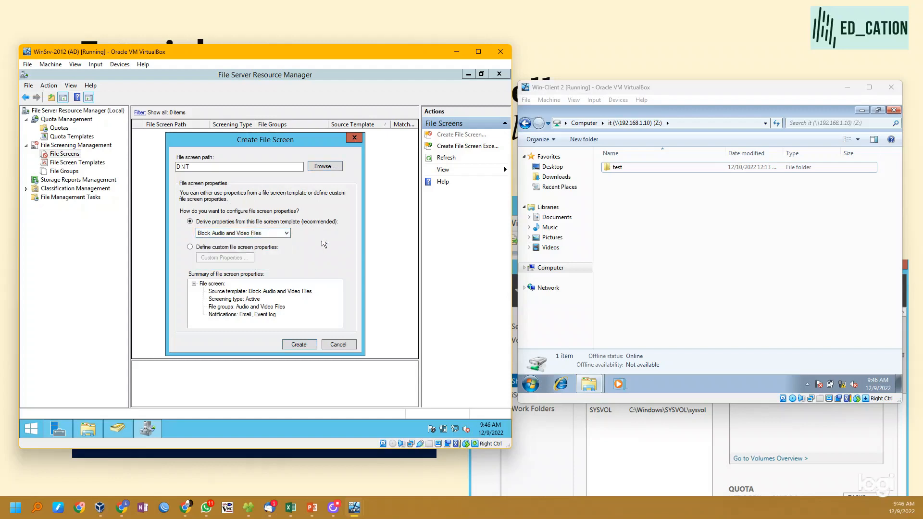
click(304, 346)
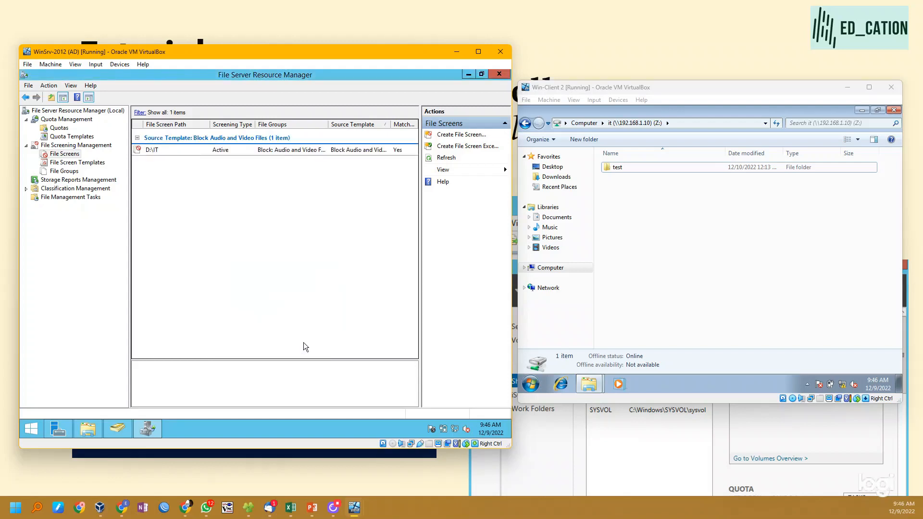
- Open the Audio and Video Files file group's properties and remove *.avi from its files to include
click(70, 172)
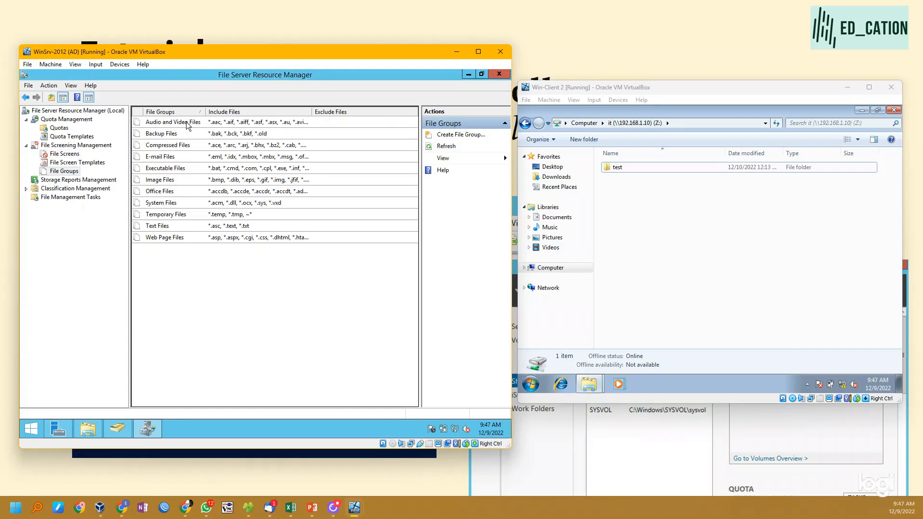
double_click(187, 124)
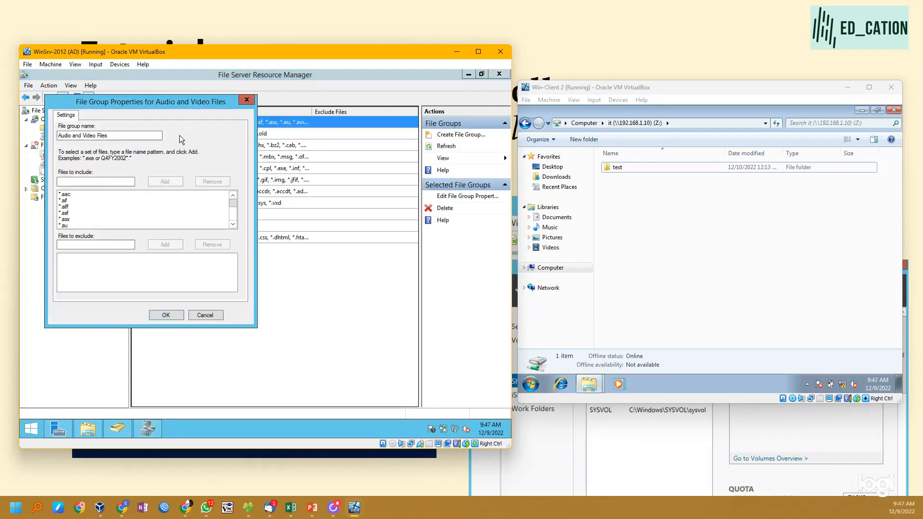
click(65, 201)
scroll(70, 212, down, 1)
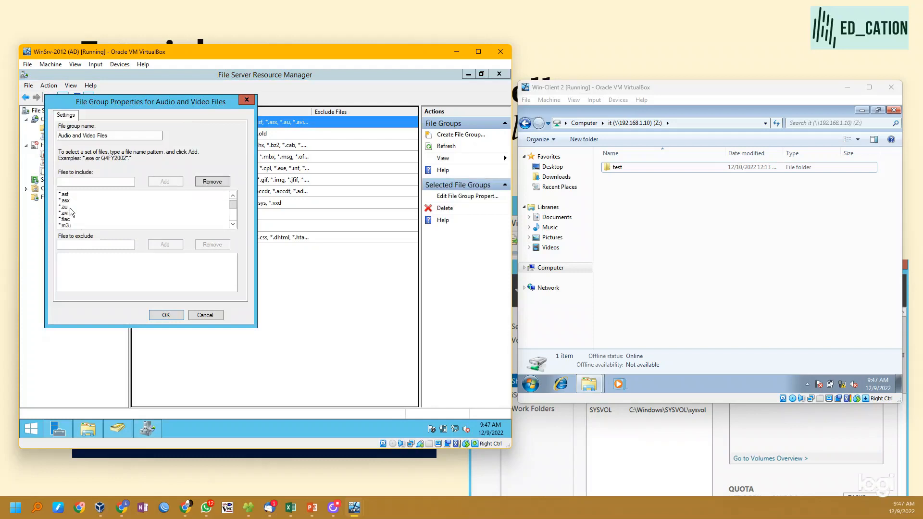
scroll(71, 213, up, 3)
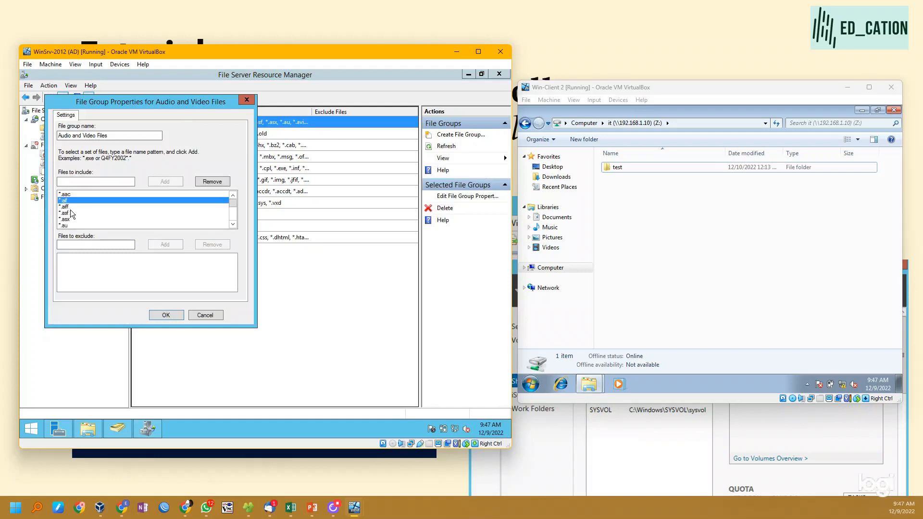
scroll(70, 220, down, 2)
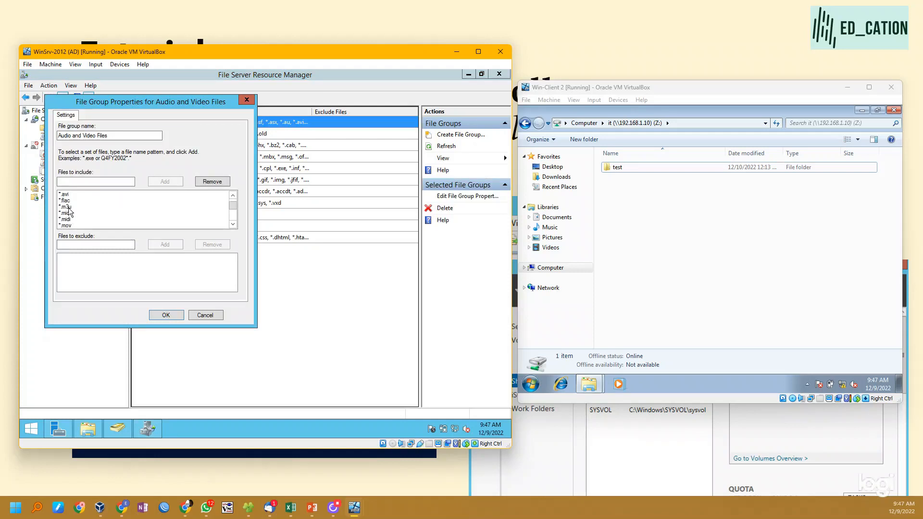
click(67, 207)
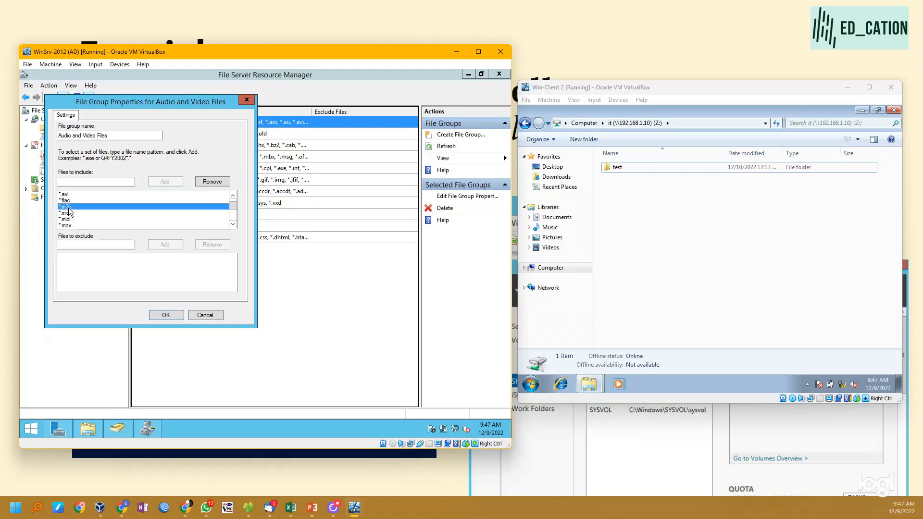
click(71, 194)
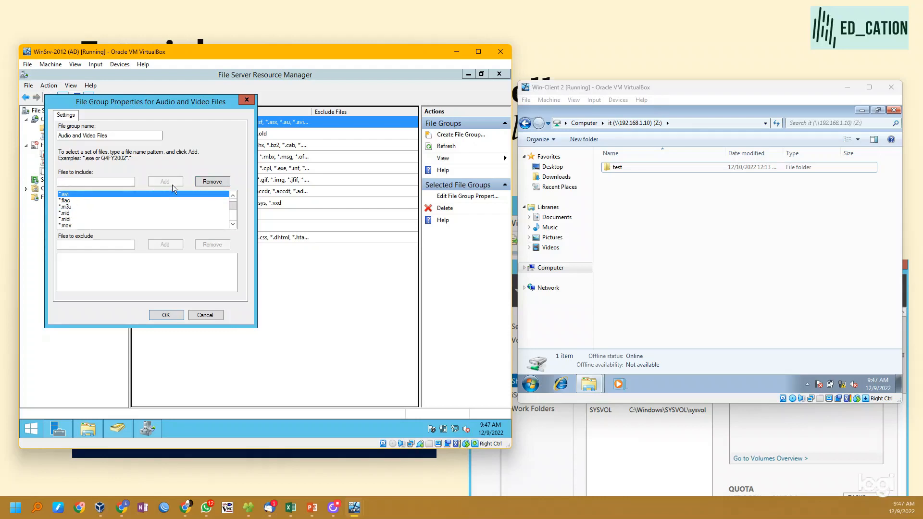
click(212, 181)
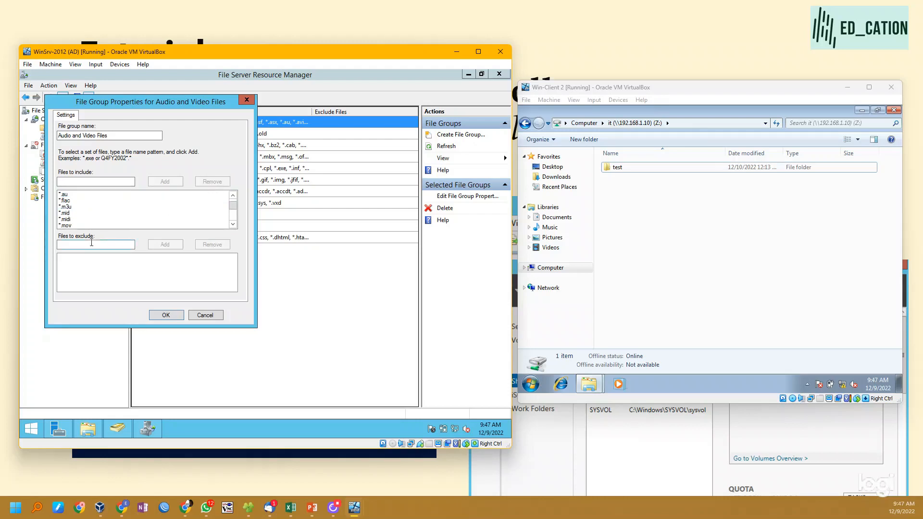
- Add *.avi to the Audio and Video Files group's files to exclude and save the file group
click(138, 220)
click(122, 245)
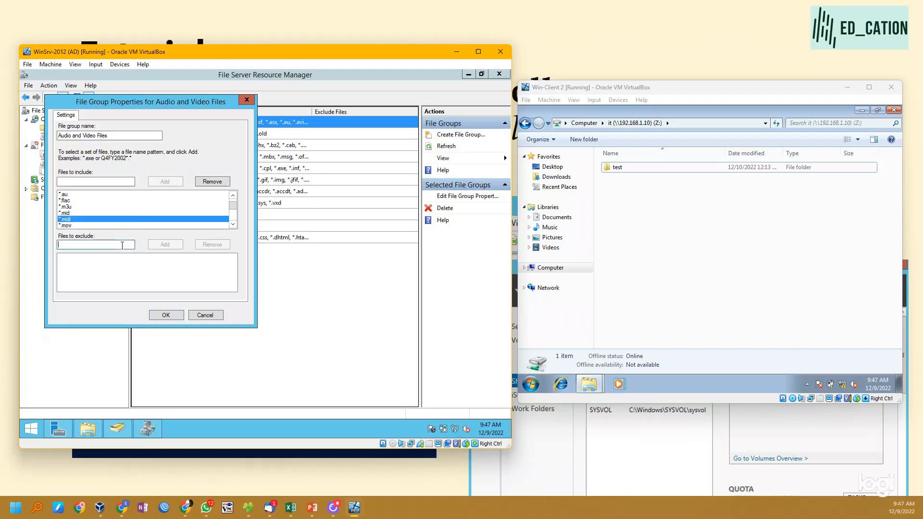
text(*.avi)
click(164, 245)
click(172, 315)
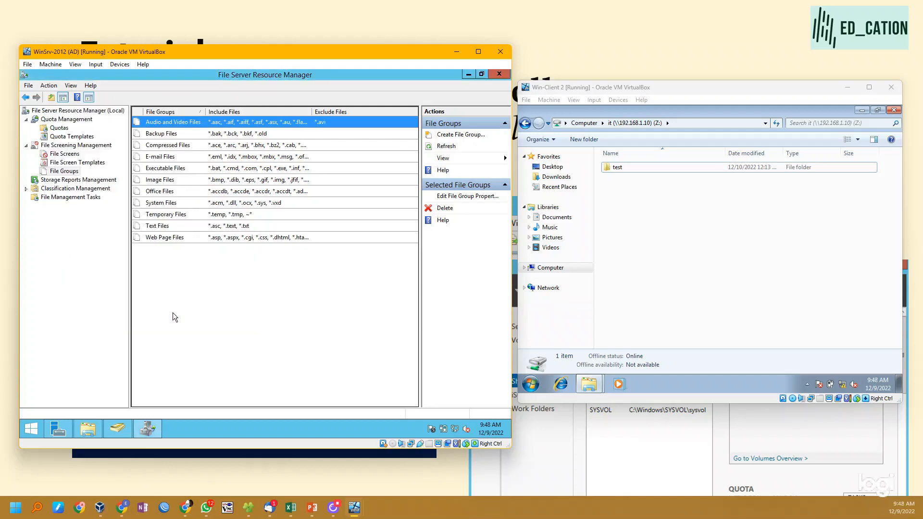
click(257, 296)
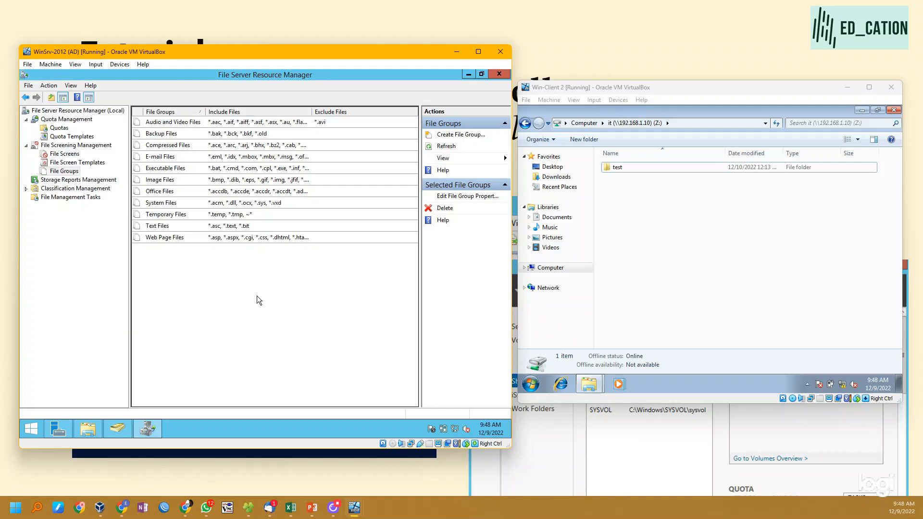
- On the Win-Client 2 machine, create a new folder on the mapped Z: drive and copy the DC video from the Videos library
click(716, 241)
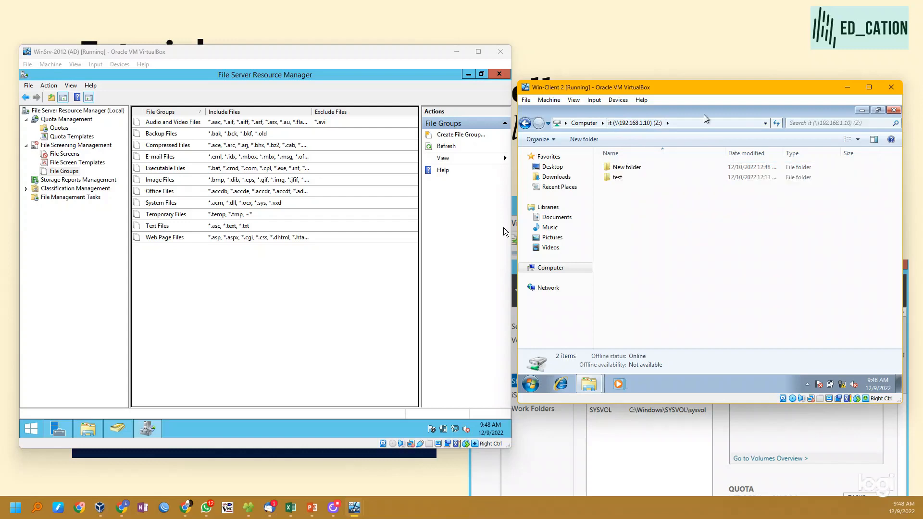
click(550, 248)
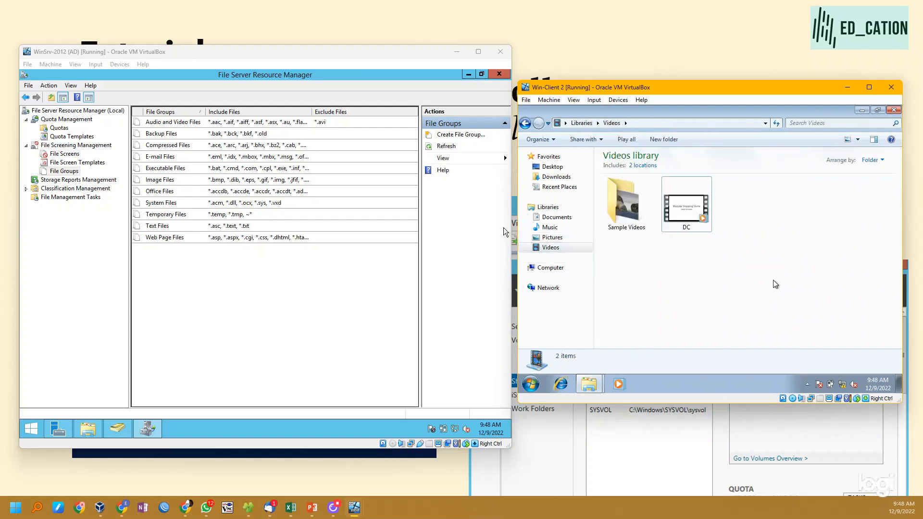
click(701, 216)
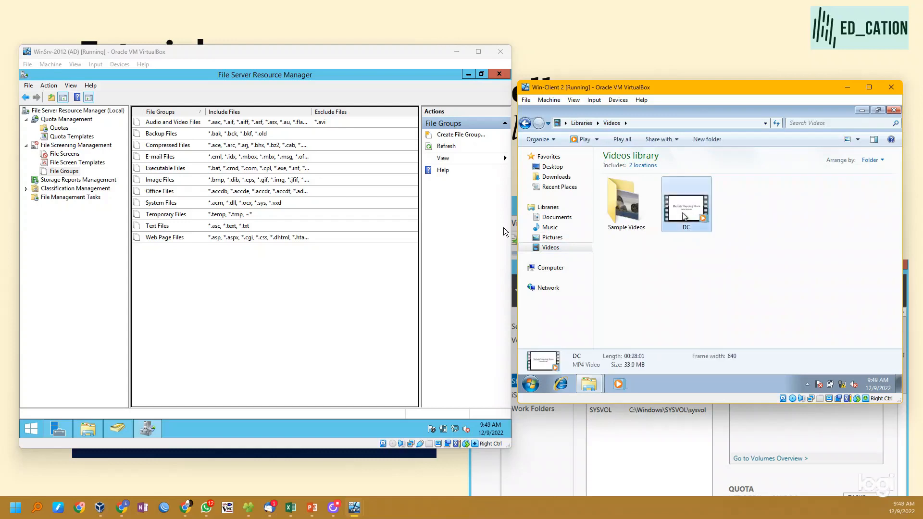
right_click(684, 216)
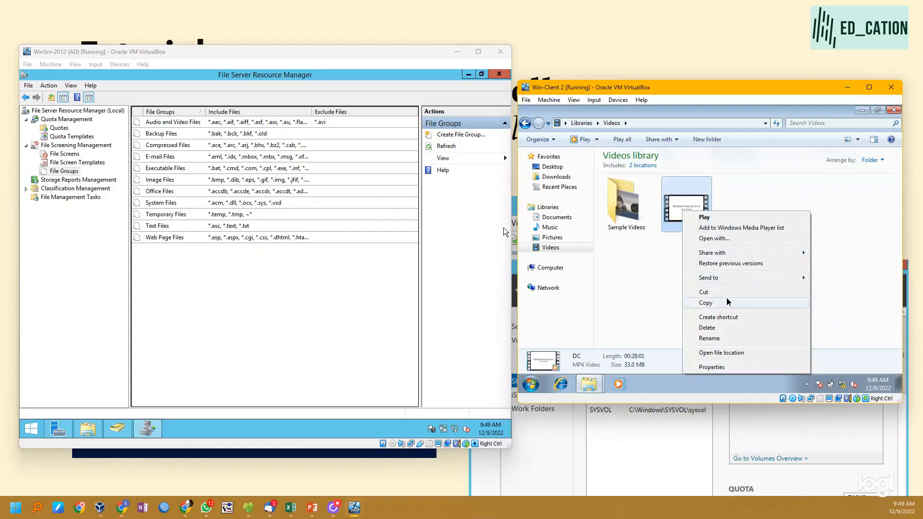
click(694, 303)
- Try to paste the DC video into the mapped it share (Z:) to test the file screen
click(525, 123)
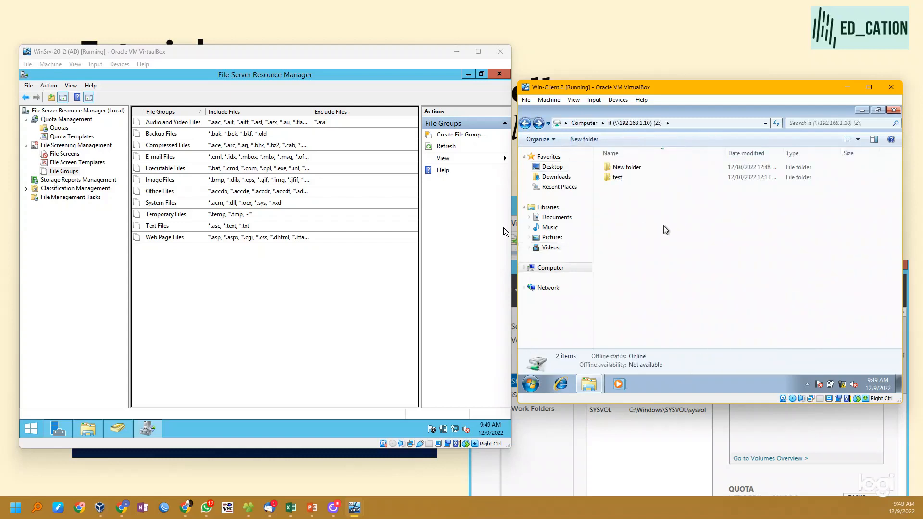
right_click(631, 196)
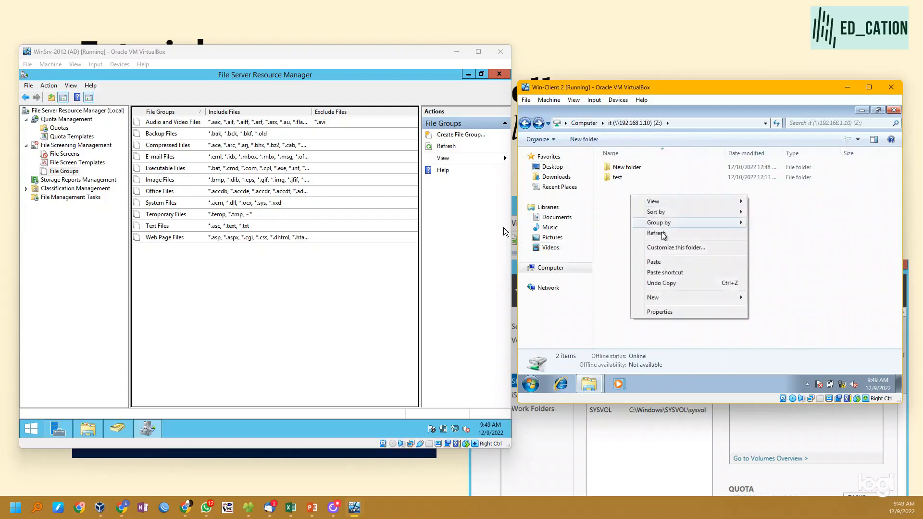
click(688, 262)
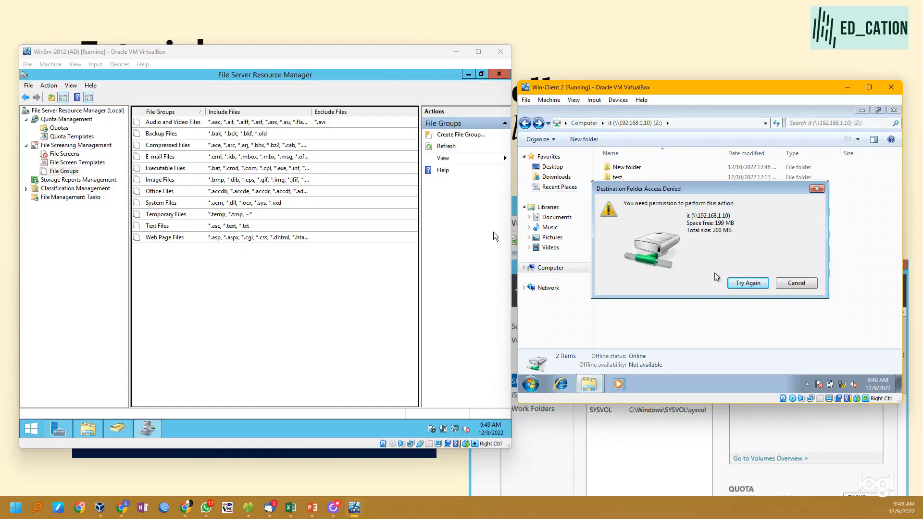
click(783, 280)
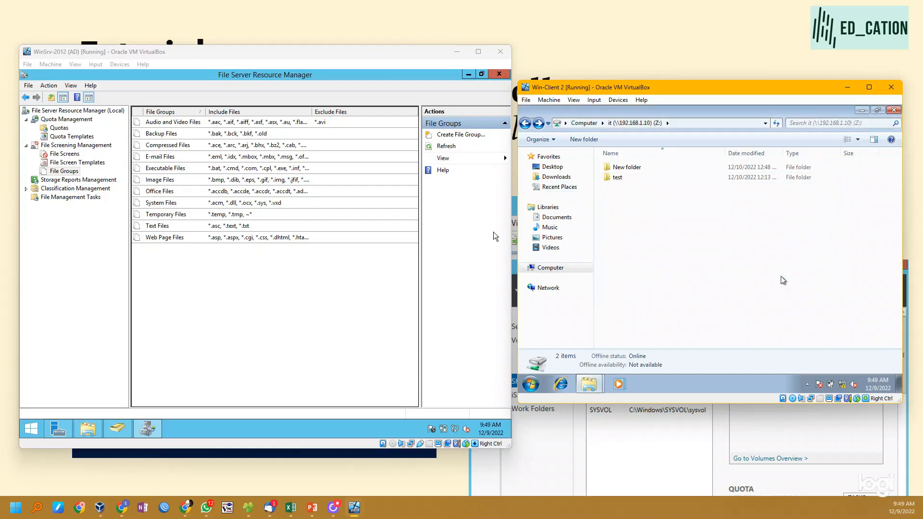
- On the server, delete the D:\IT file screen in File Server Resource Manager
click(63, 154)
right_click(203, 150)
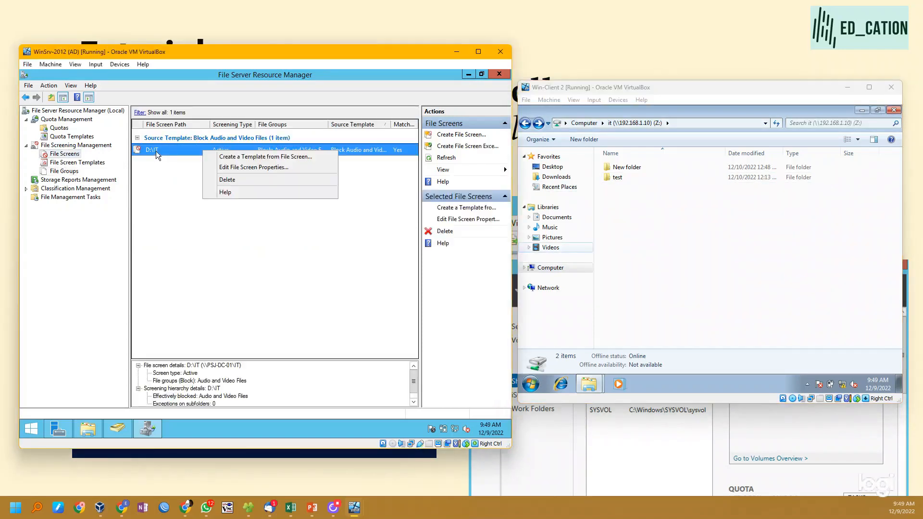
click(248, 179)
click(282, 280)
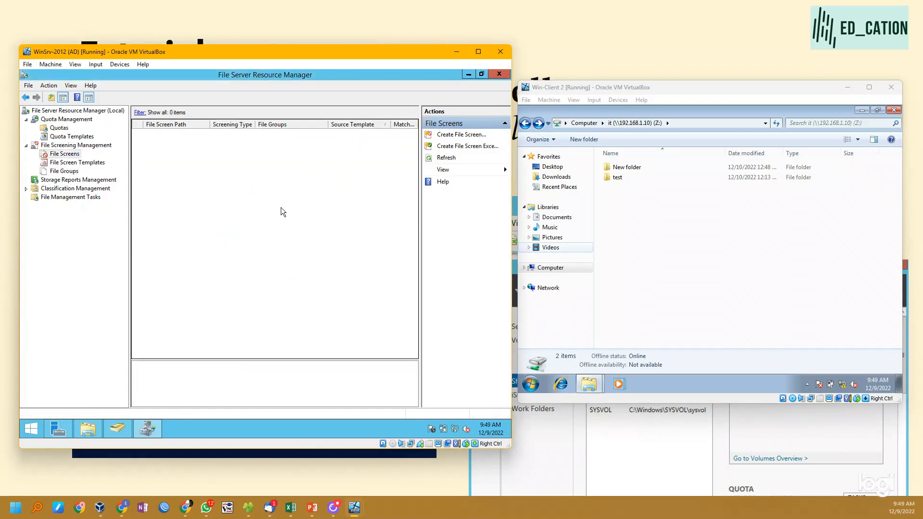
- On the client, copy the DC video from the Videos library into the mapped it share (Z:)
click(558, 247)
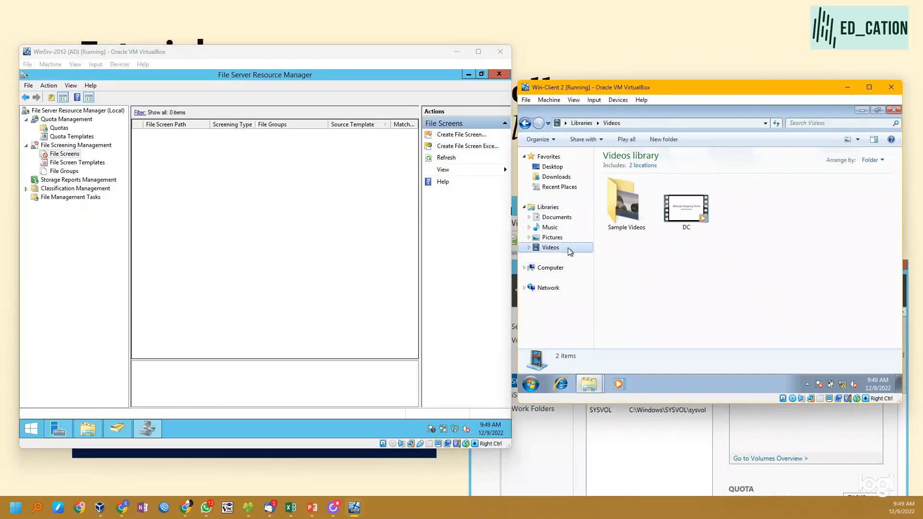
click(691, 215)
click(526, 124)
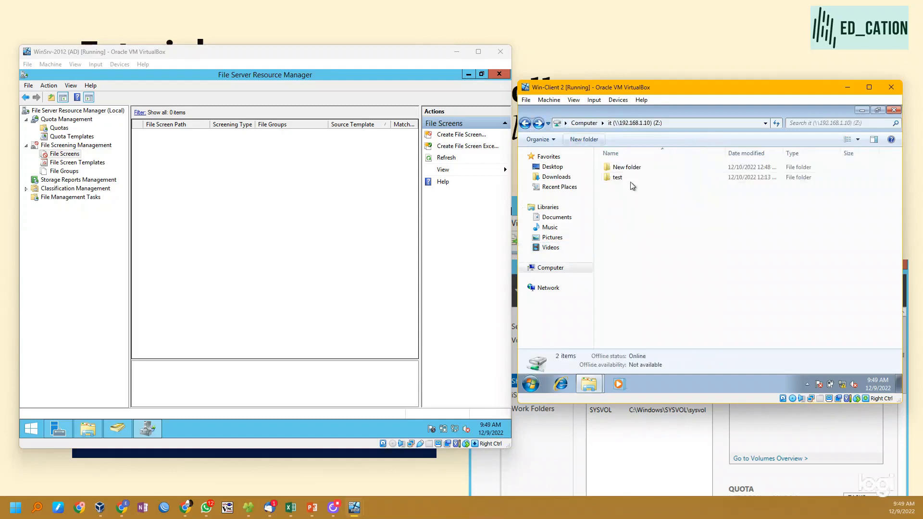
key(ctrl+v)
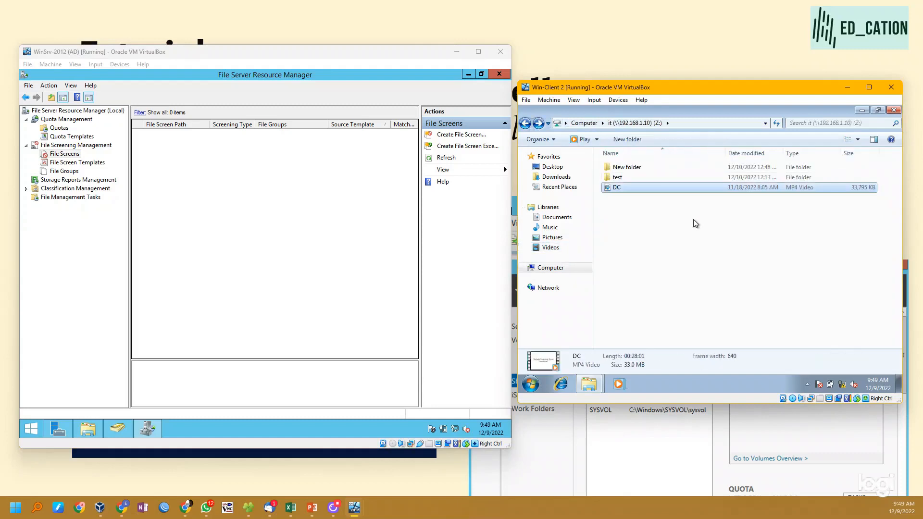
click(693, 220)
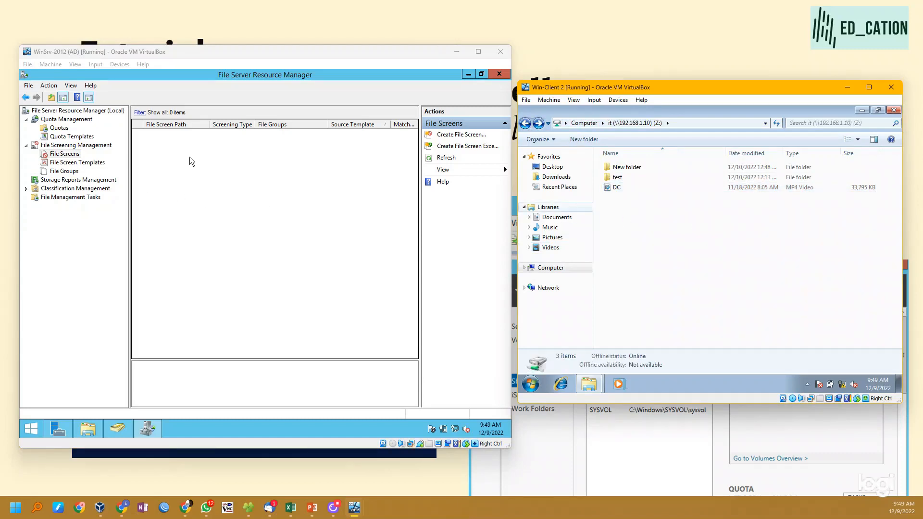